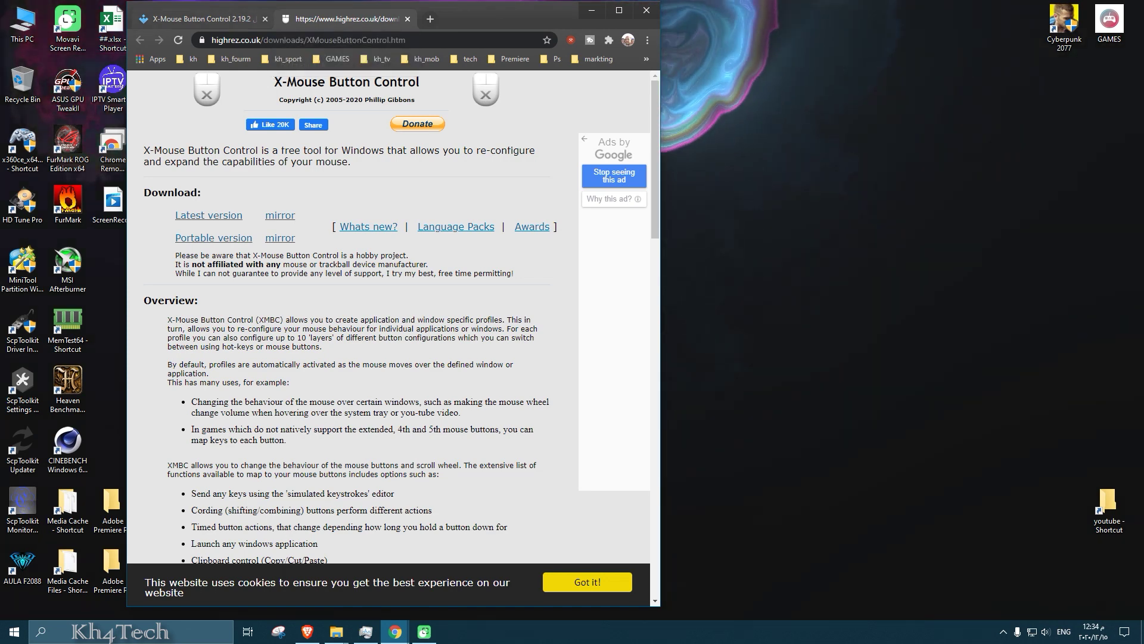
# Look over the Uptodown and highrez.co.uk pages for X-Mouse Button Control, including the download offered for the latest version
pyautogui.click(201, 18)
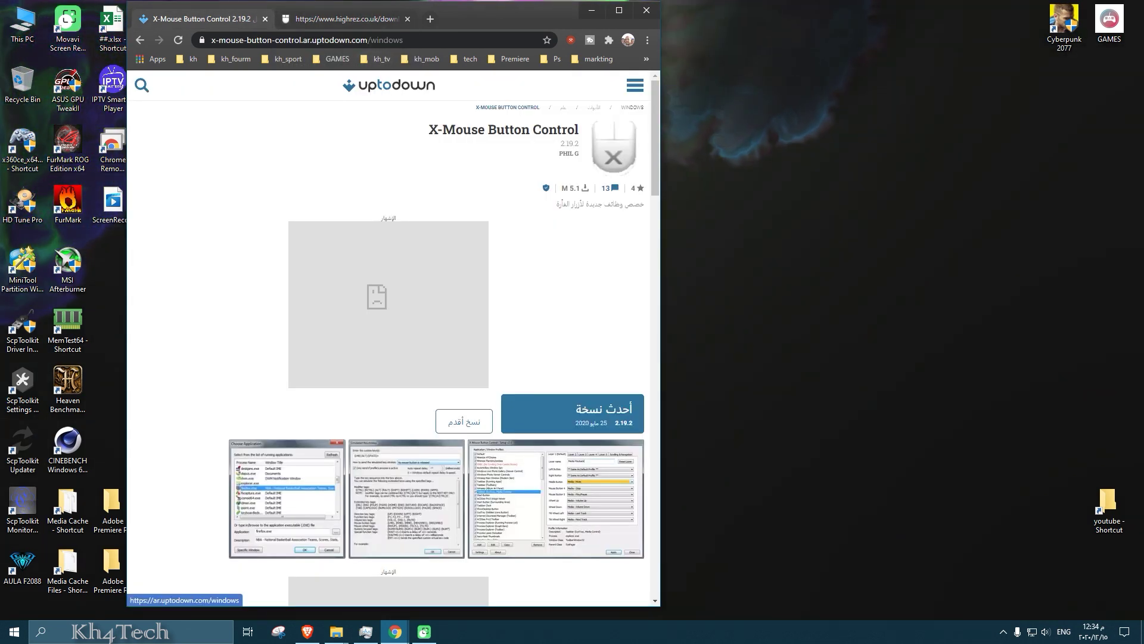
pyautogui.press('super+Up')
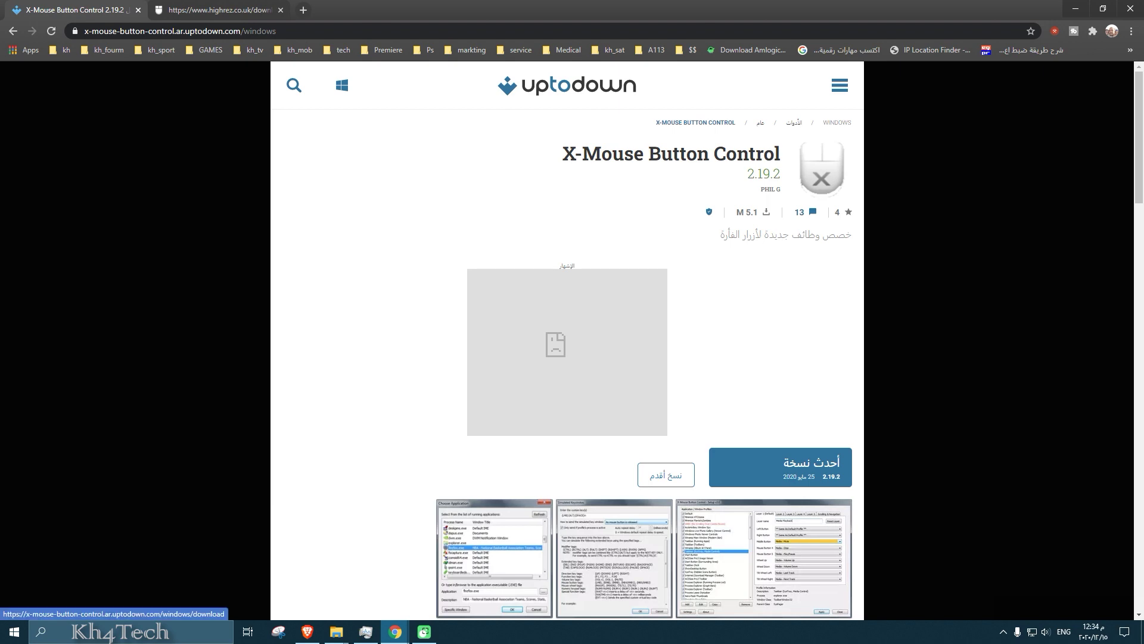
pyautogui.click(218, 10)
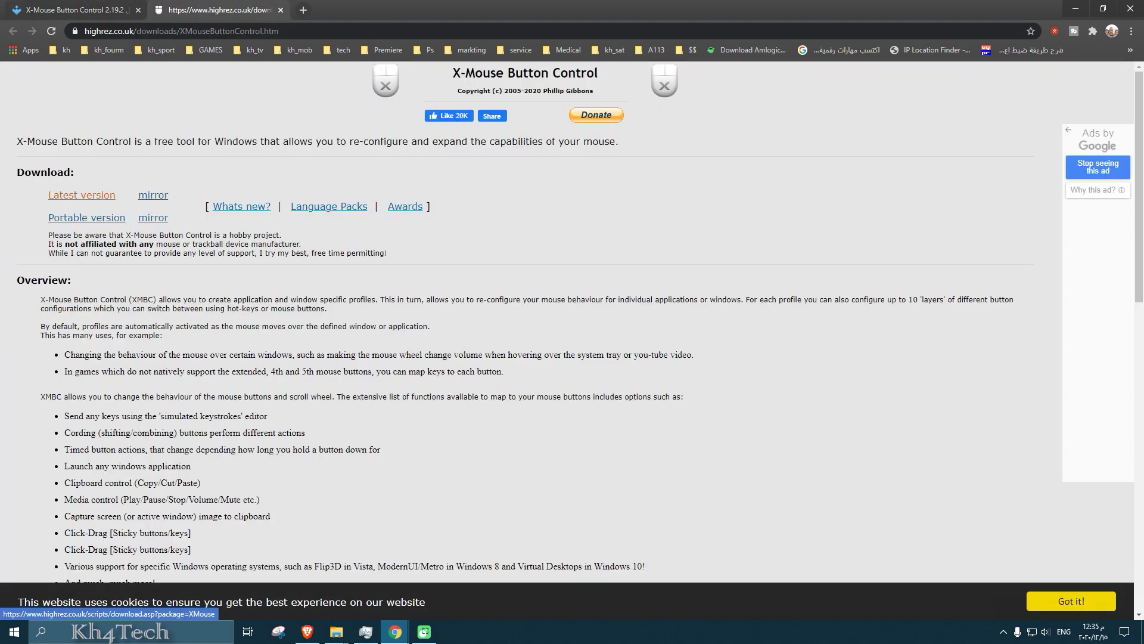
pyautogui.click(82, 195)
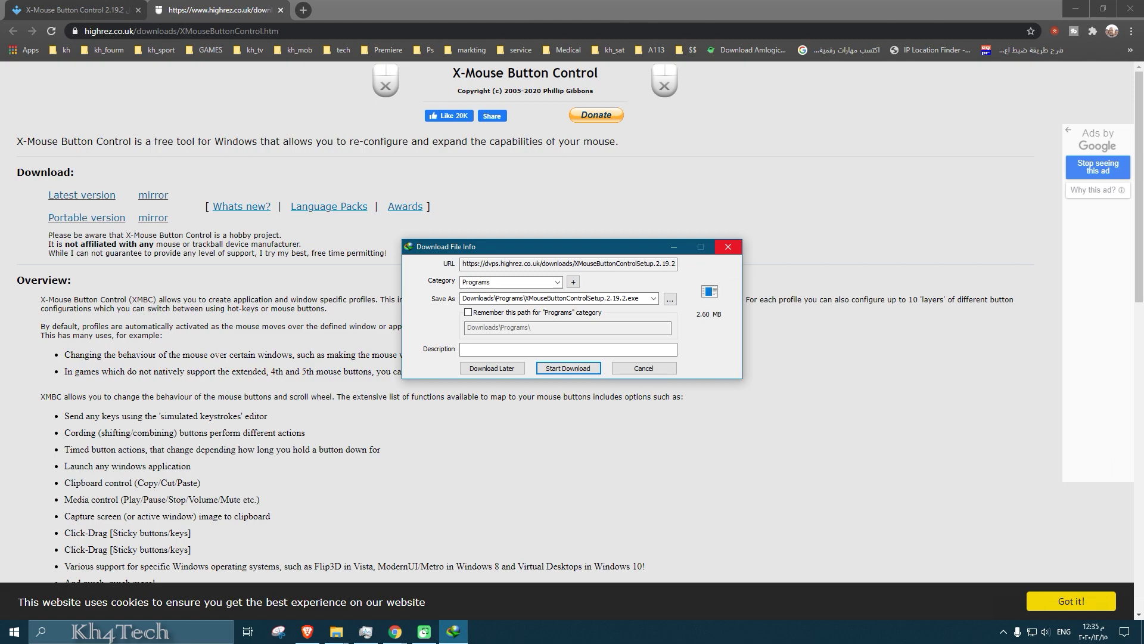
pyautogui.click(728, 246)
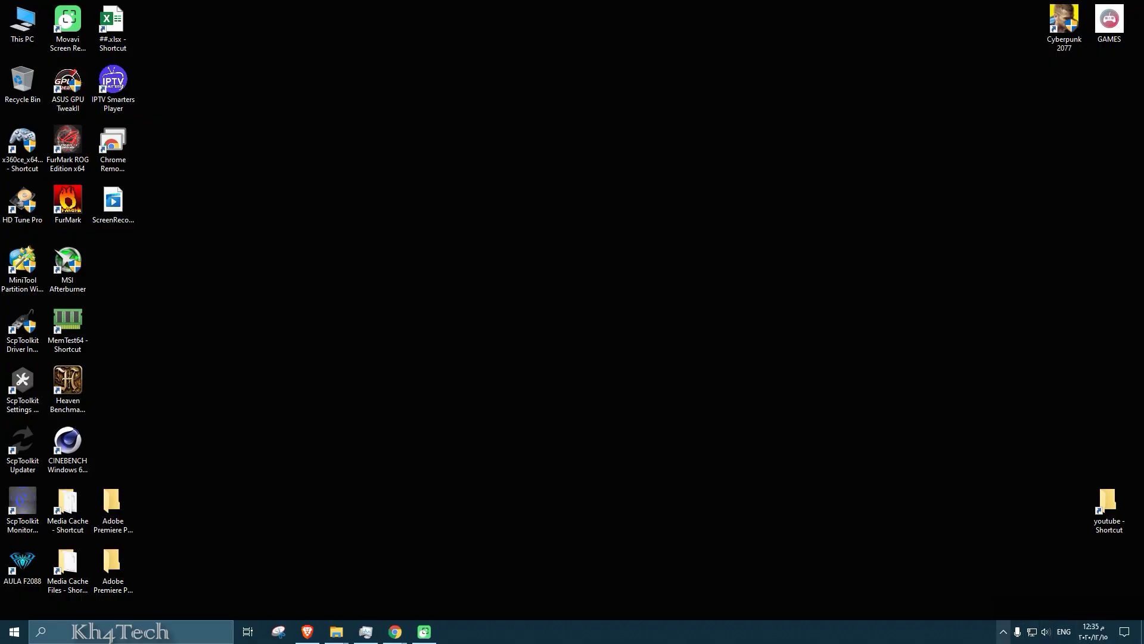
# Bring up the setup window of the X-Mouse Button Control program already running in the background
pyautogui.click(1003, 631)
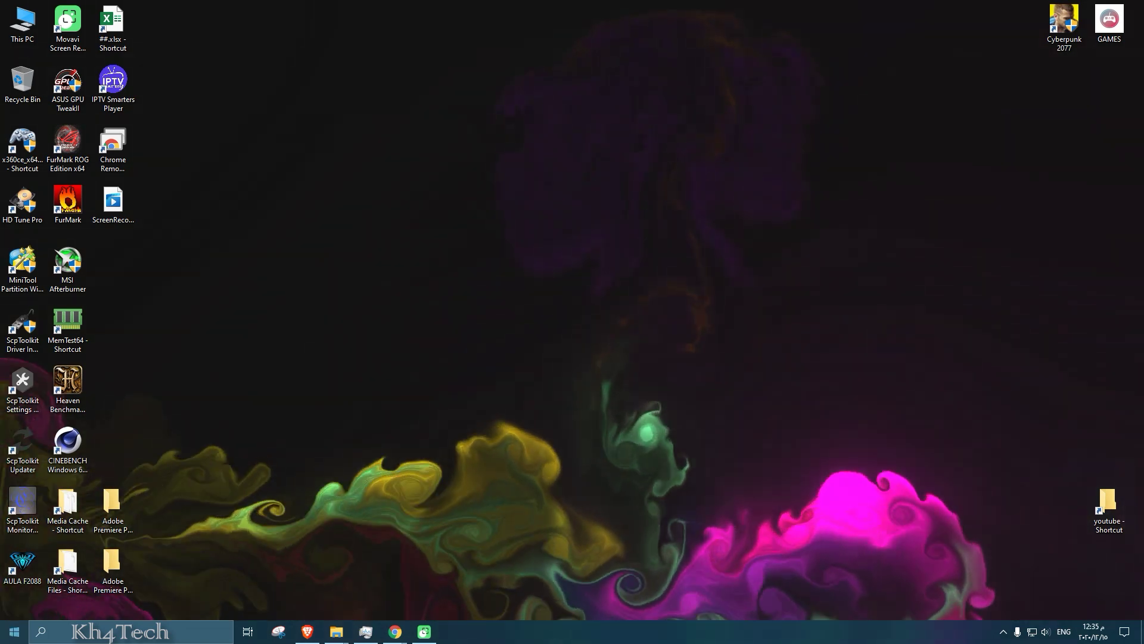
pyautogui.press('super')
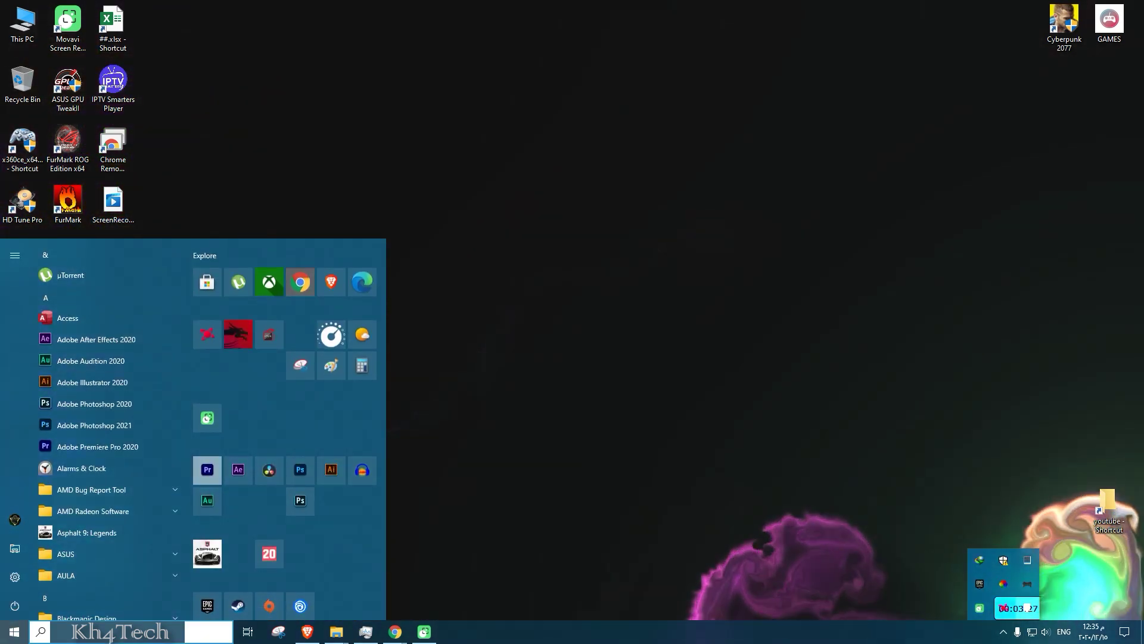
pyautogui.click(1027, 607)
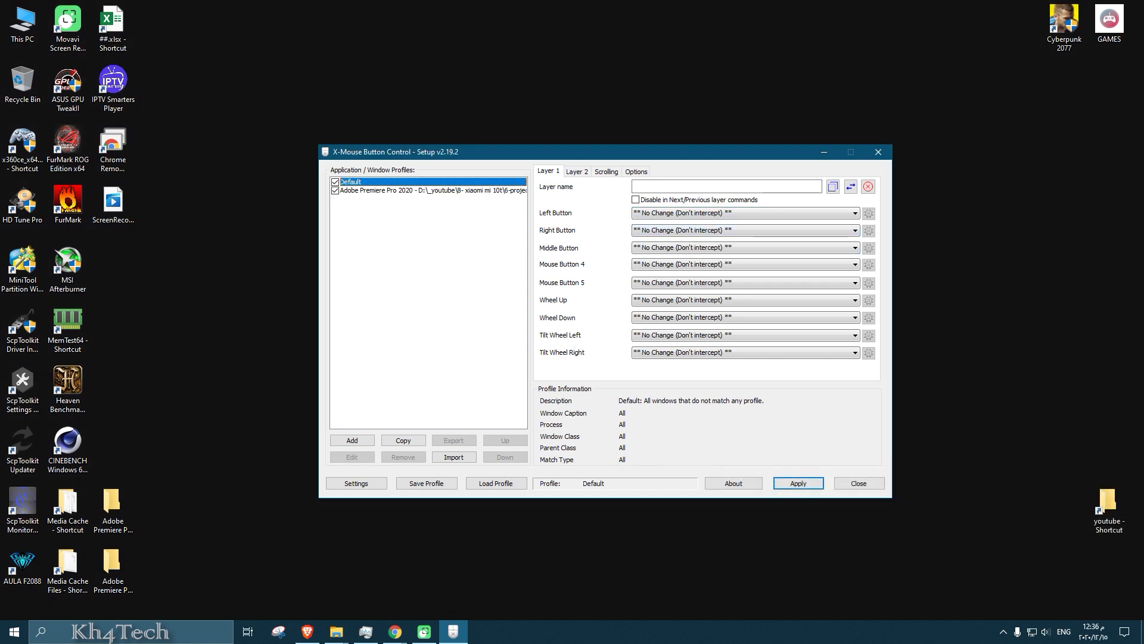
# Test the left, right, wheel, back and forward mouse inputs against the Default profile's Layer 1 assignments
pyautogui.click(787, 197)
pyautogui.rightClick(787, 196)
pyautogui.scroll(-1, 787, 196)
pyautogui.scroll(-2, 786, 197)
pyautogui.press('XF86Back')
pyautogui.press('XF86Forward')
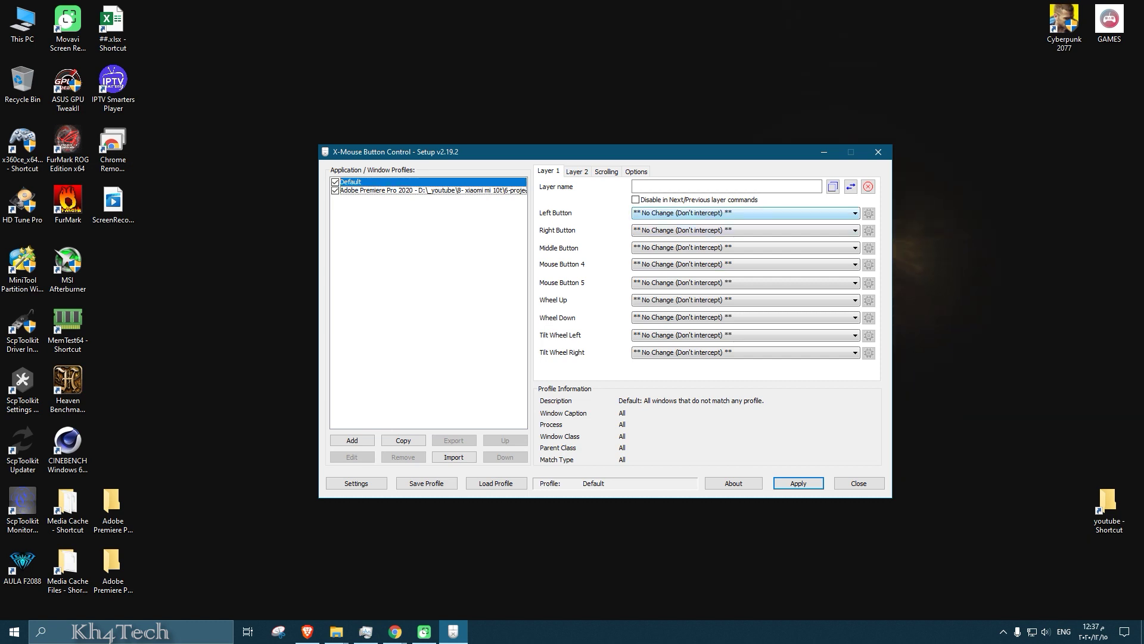
pyautogui.click(428, 182)
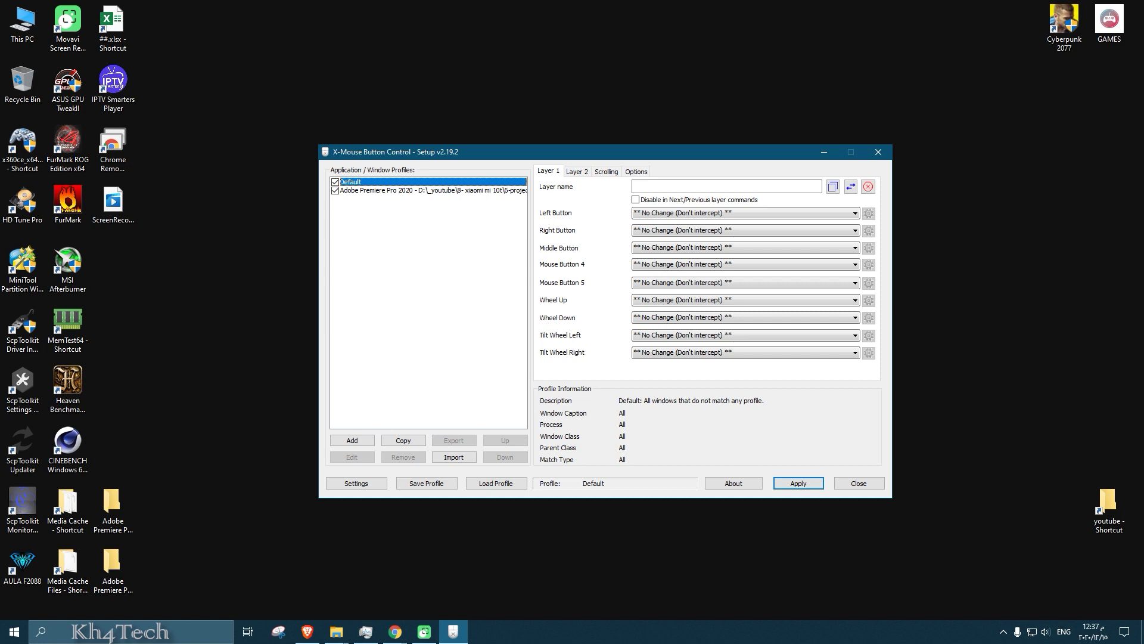
# Create a new Rich Text Format document on the desktop and open it in Word
pyautogui.rightClick(662, 44)
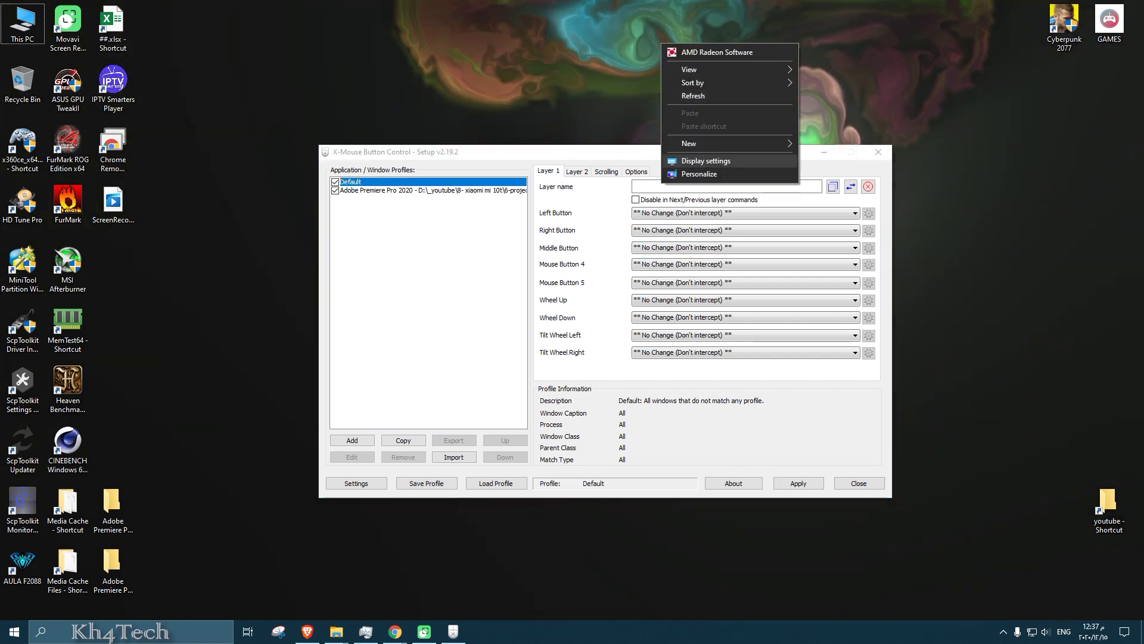
pyautogui.moveTo(715, 143)
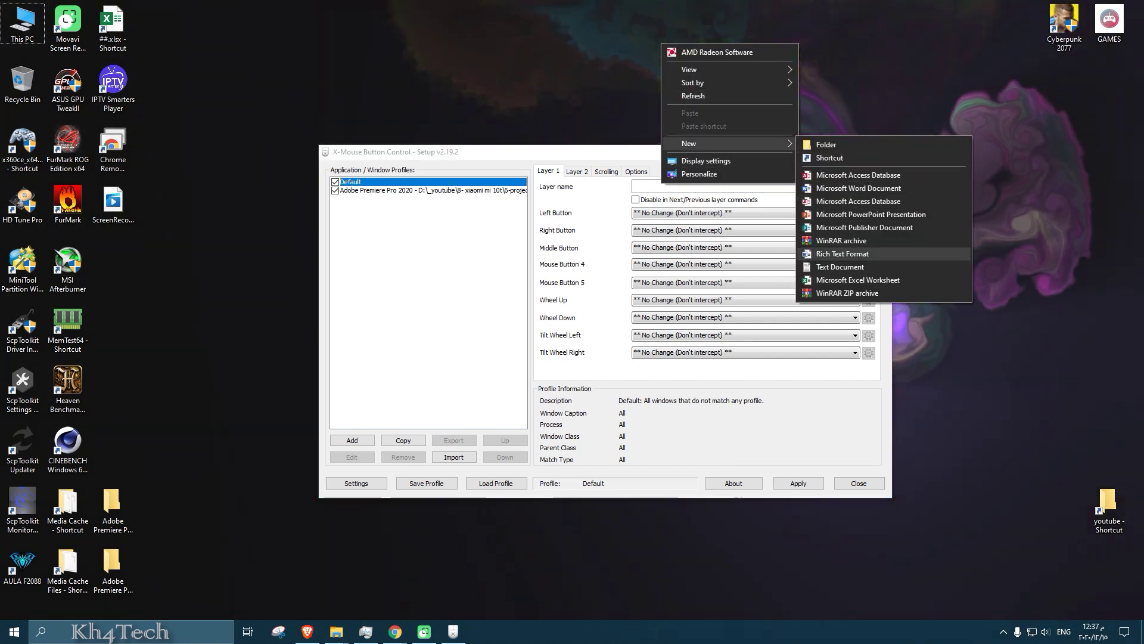
pyautogui.click(842, 253)
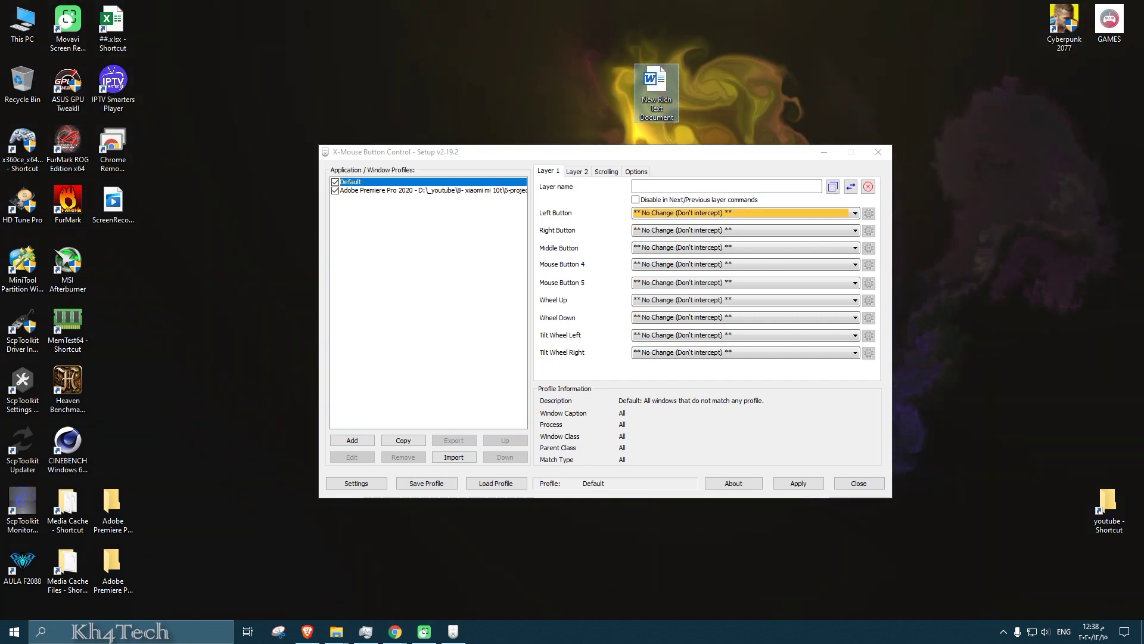
pyautogui.press('Return')
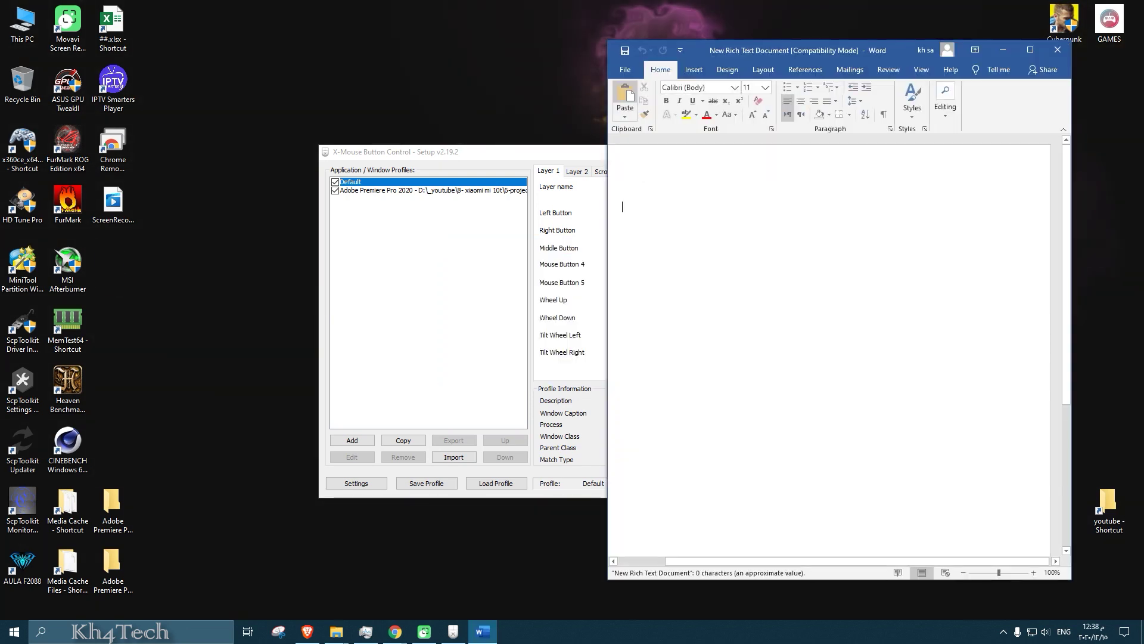
# Move the X-Mouse Button Control setup window toward the desktop icons and add an application profile for winword.exe
pyautogui.moveTo(418, 151); pyautogui.dragTo(258, 214)
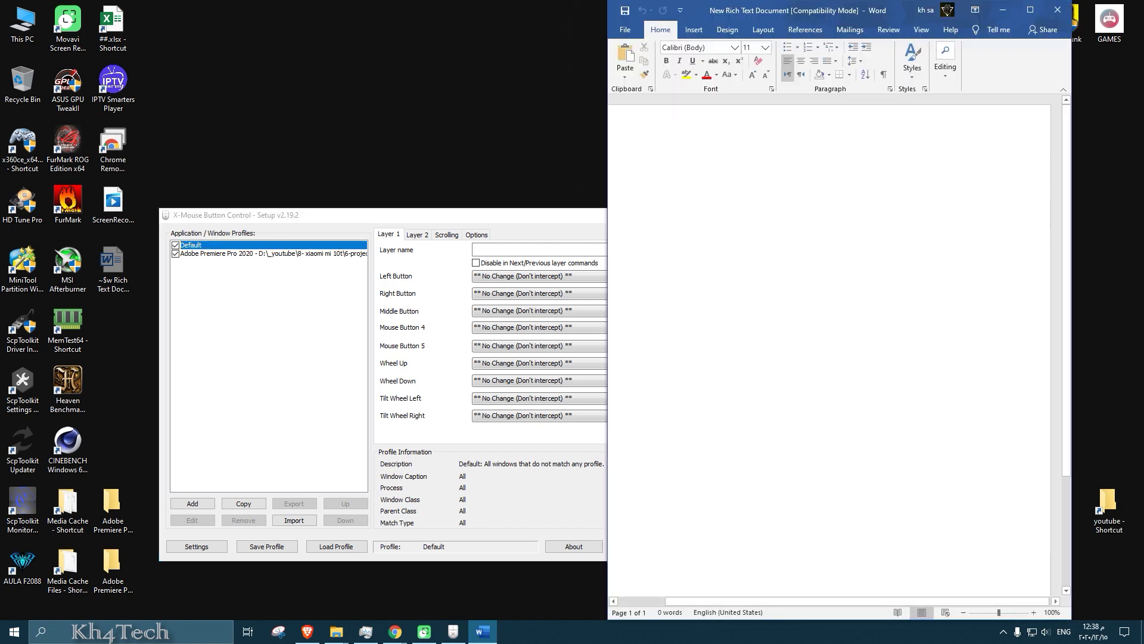
pyautogui.moveTo(381, 215); pyautogui.dragTo(352, 214)
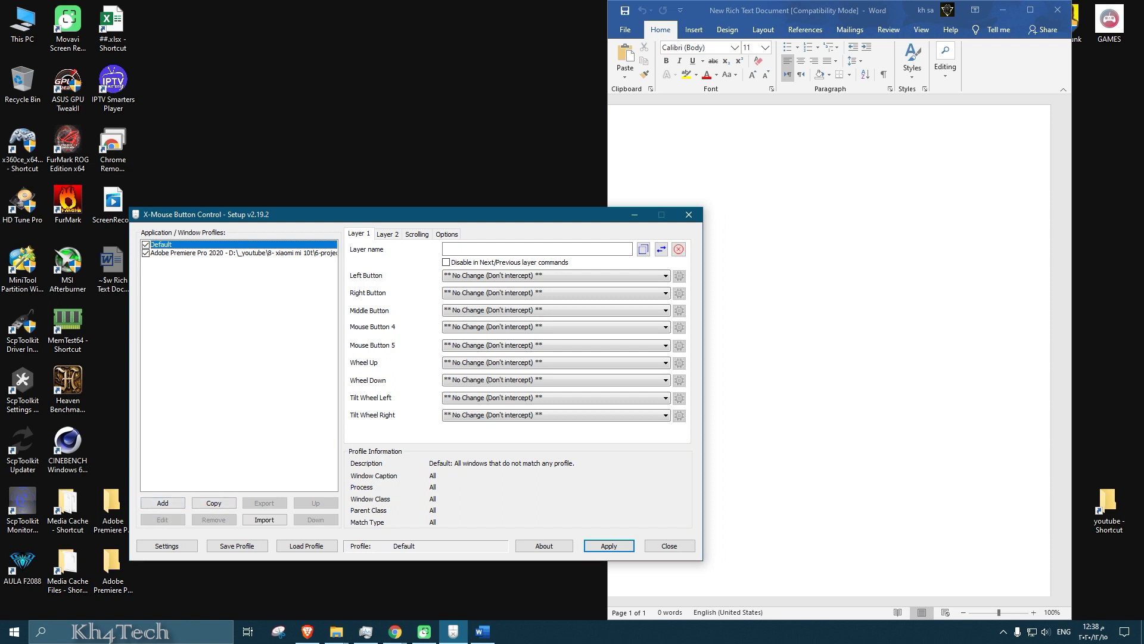
pyautogui.click(163, 502)
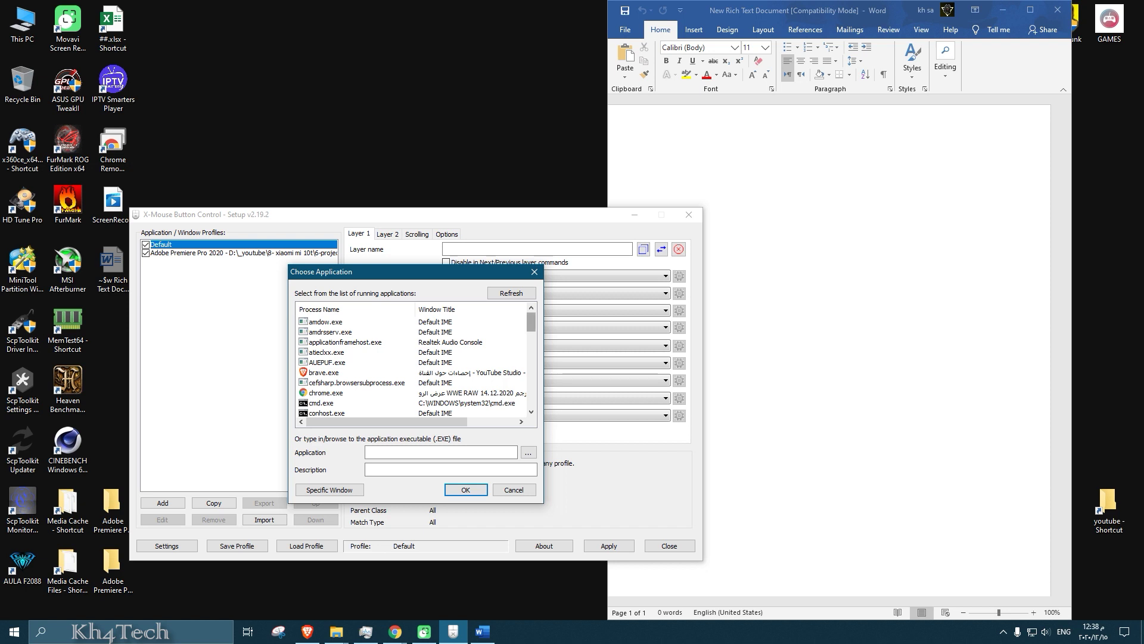
pyautogui.scroll(-15, 411, 364)
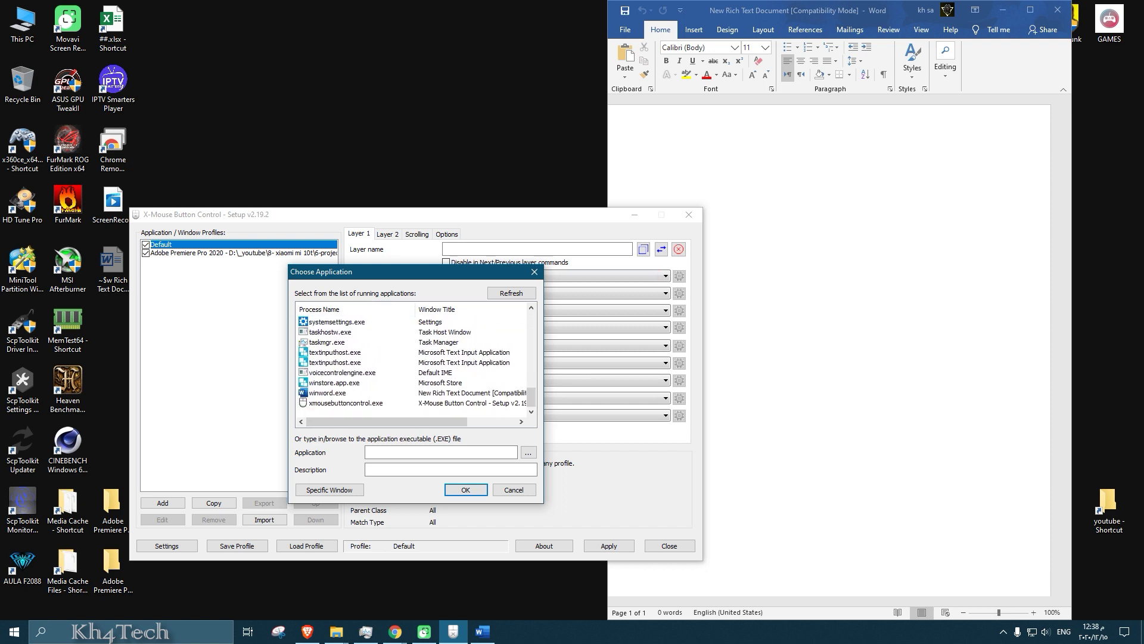
pyautogui.moveTo(531, 397)
pyautogui.mouseDown()
pyautogui.moveTo(531, 320)
pyautogui.moveTo(531, 398)
pyautogui.mouseUp()
pyautogui.click(528, 452)
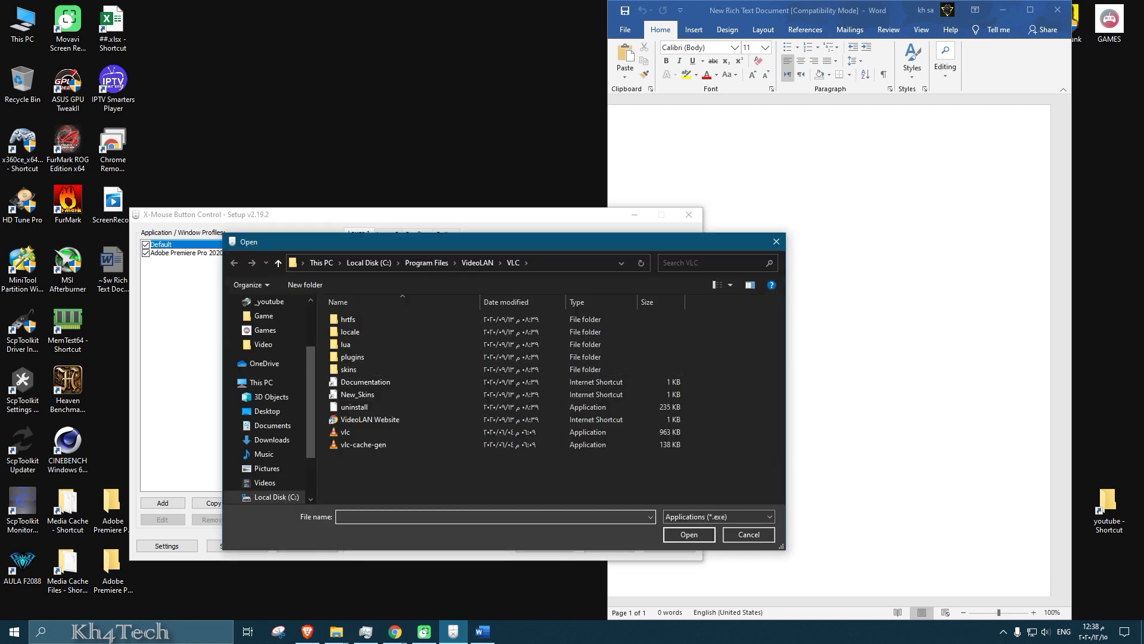
pyautogui.click(776, 242)
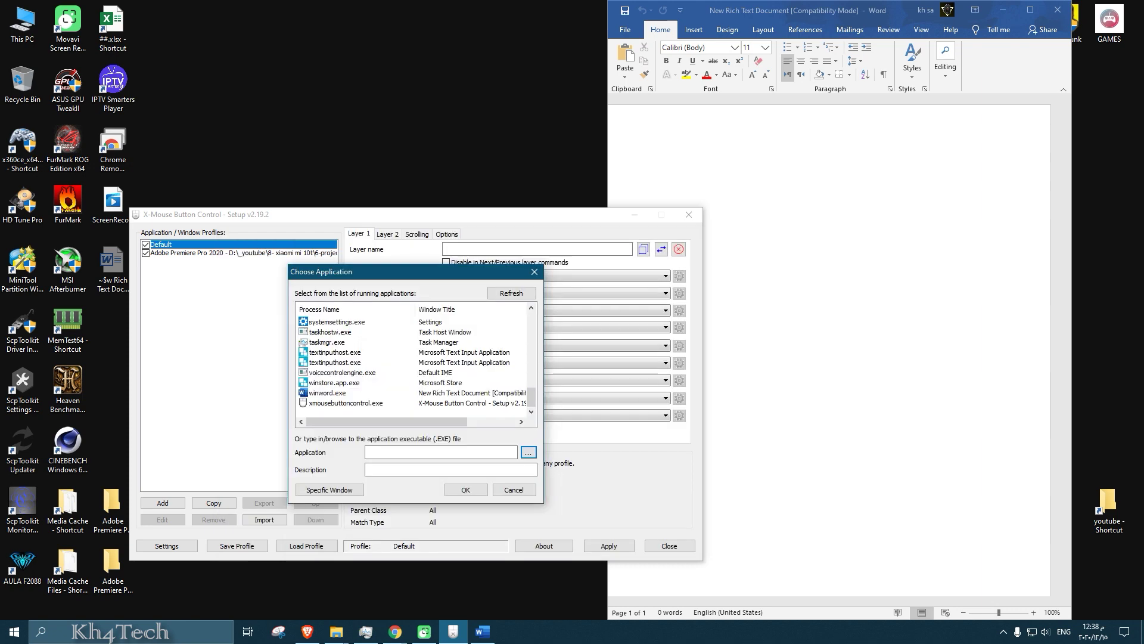
pyautogui.click(327, 393)
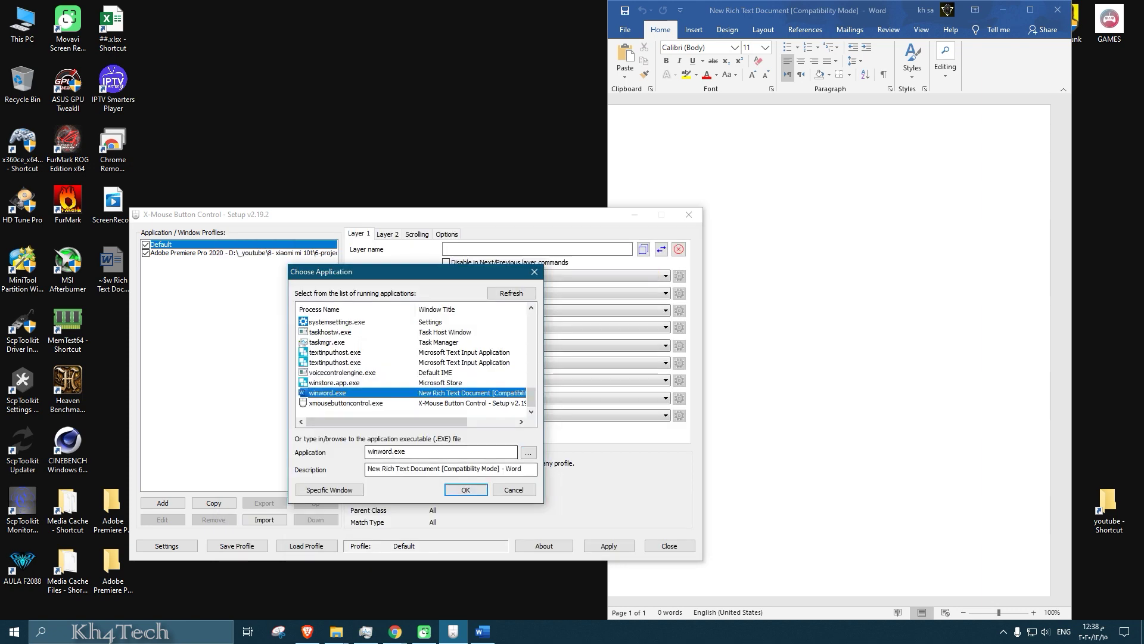
pyautogui.click(465, 489)
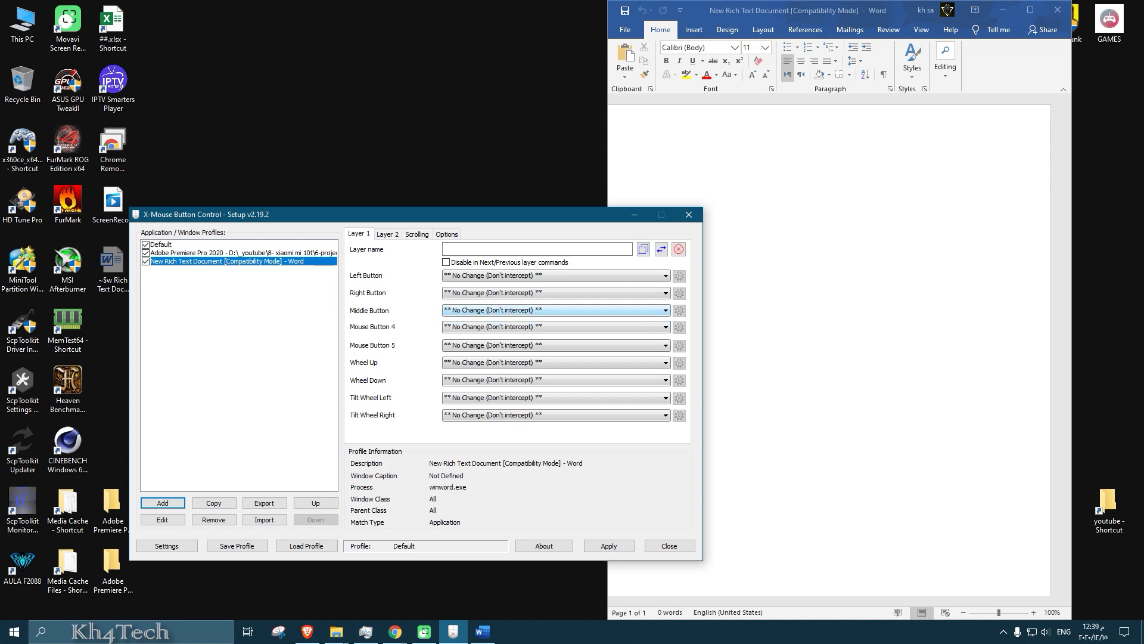
pyautogui.click(554, 326)
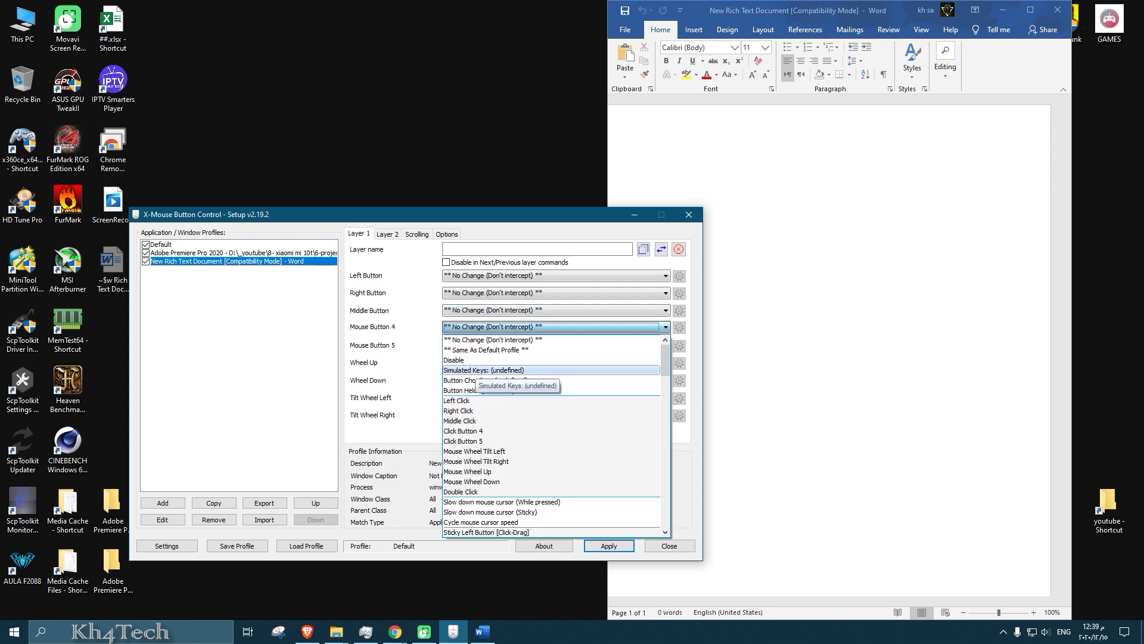
pyautogui.click(482, 384)
pyautogui.click(606, 278)
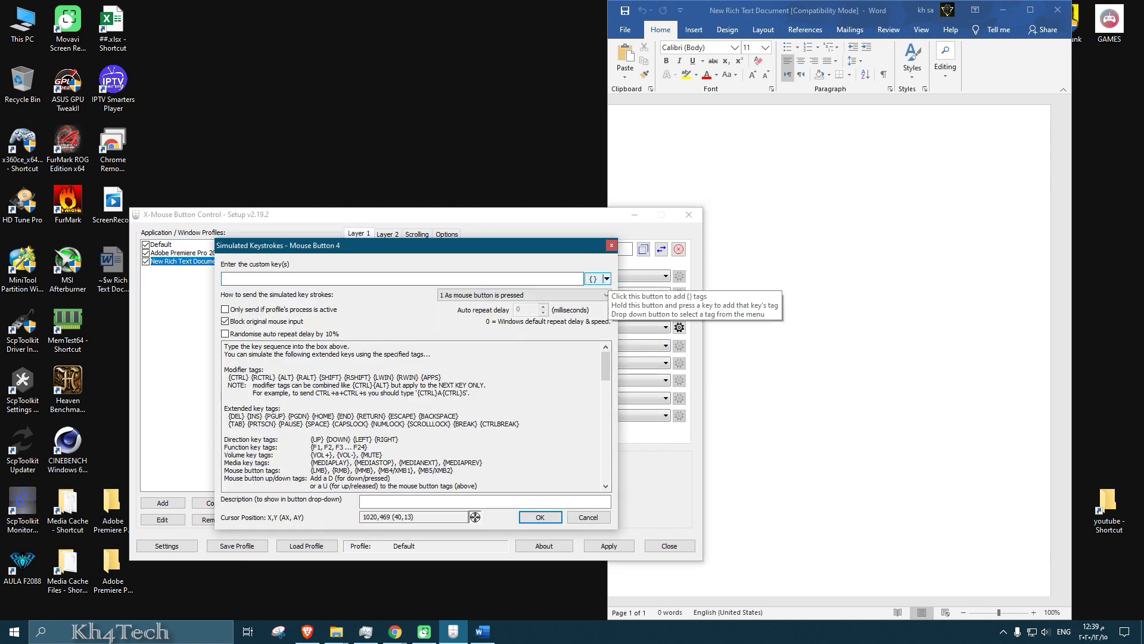
pyautogui.moveTo(642, 298)
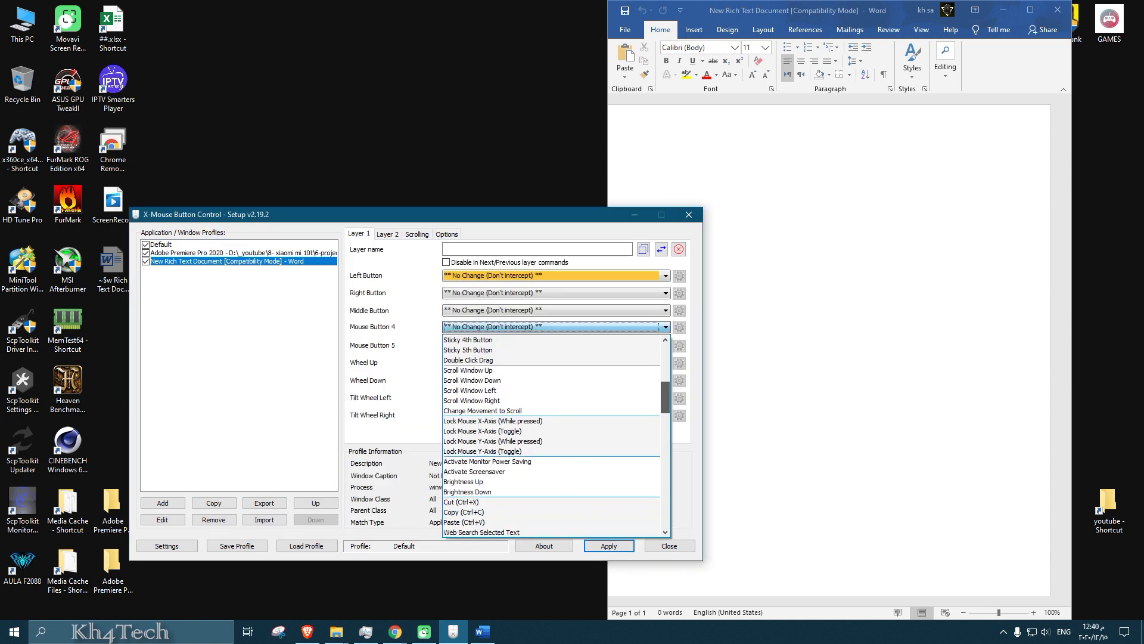
# Assign Copy (Ctrl+C) to Mouse Button 4 in the Word profile
pyautogui.scroll(-3, 551, 435)
pyautogui.scroll(-2, 551, 435)
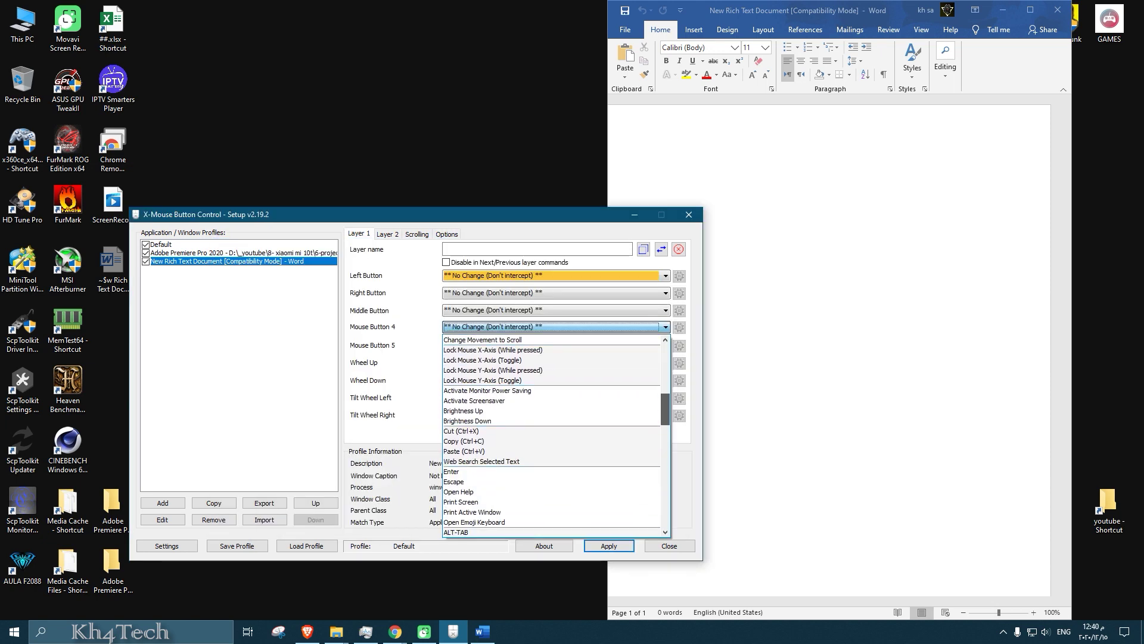
pyautogui.scroll(-2, 551, 435)
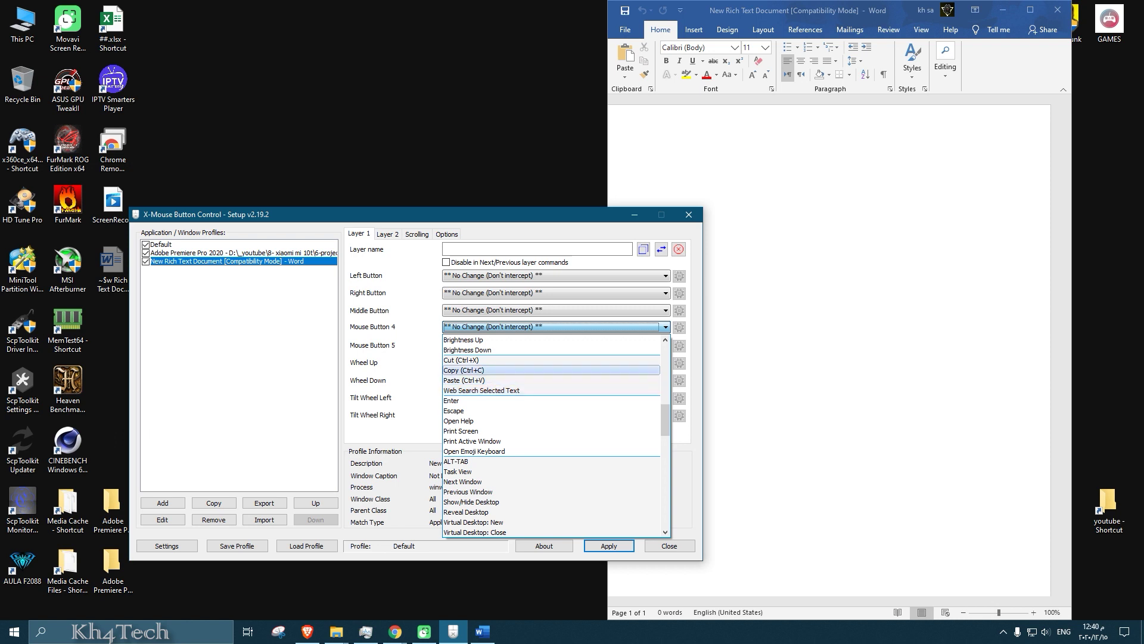
pyautogui.click(471, 371)
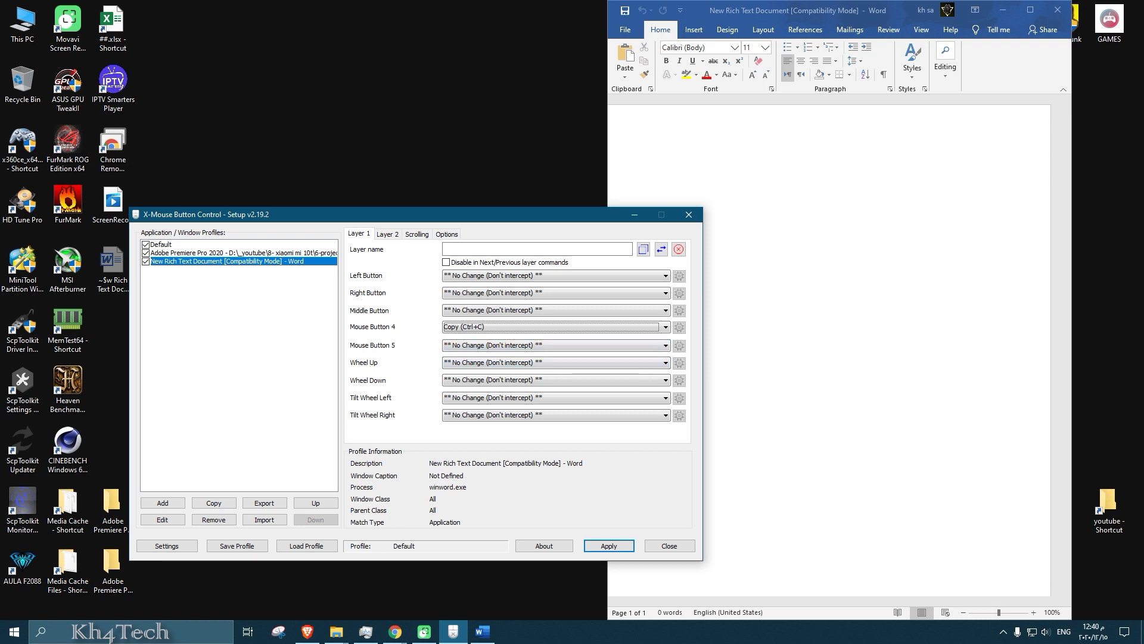
# Assign Paste (Ctrl+V) to Mouse Button 5 in the Word profile and apply the profile changes
pyautogui.click(554, 345)
pyautogui.scroll(-5, 551, 450)
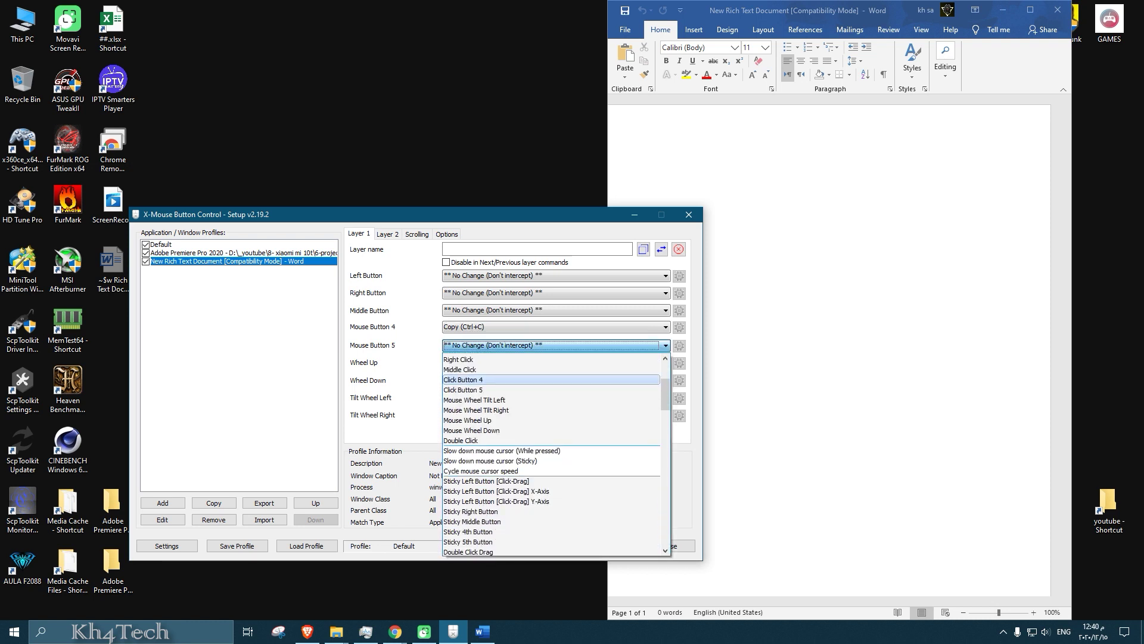
pyautogui.scroll(-10, 551, 449)
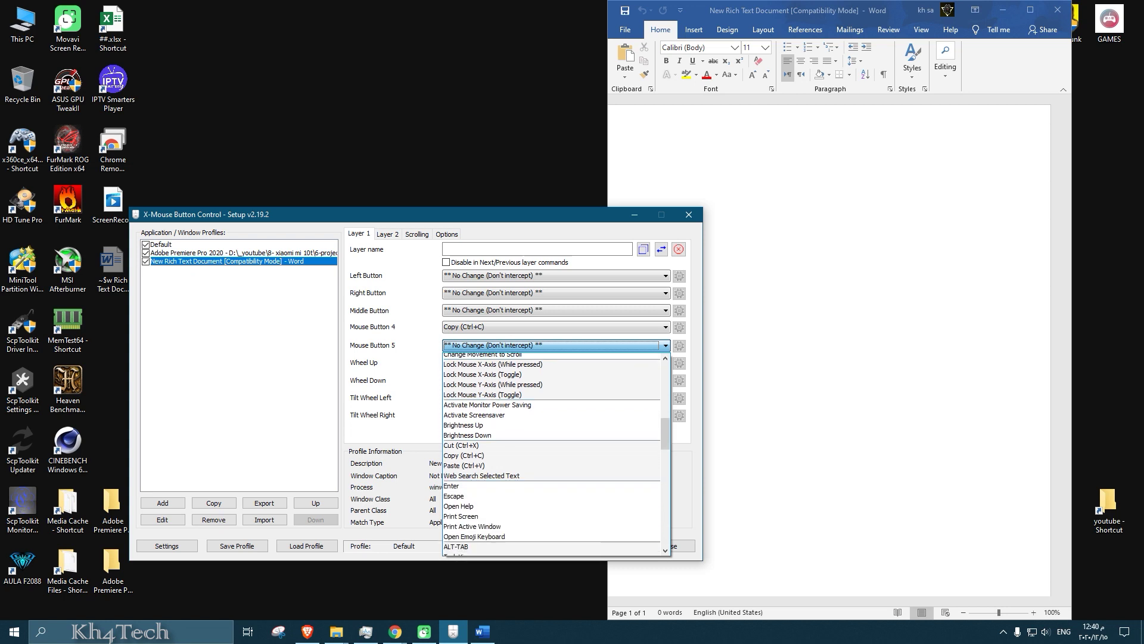
pyautogui.click(471, 429)
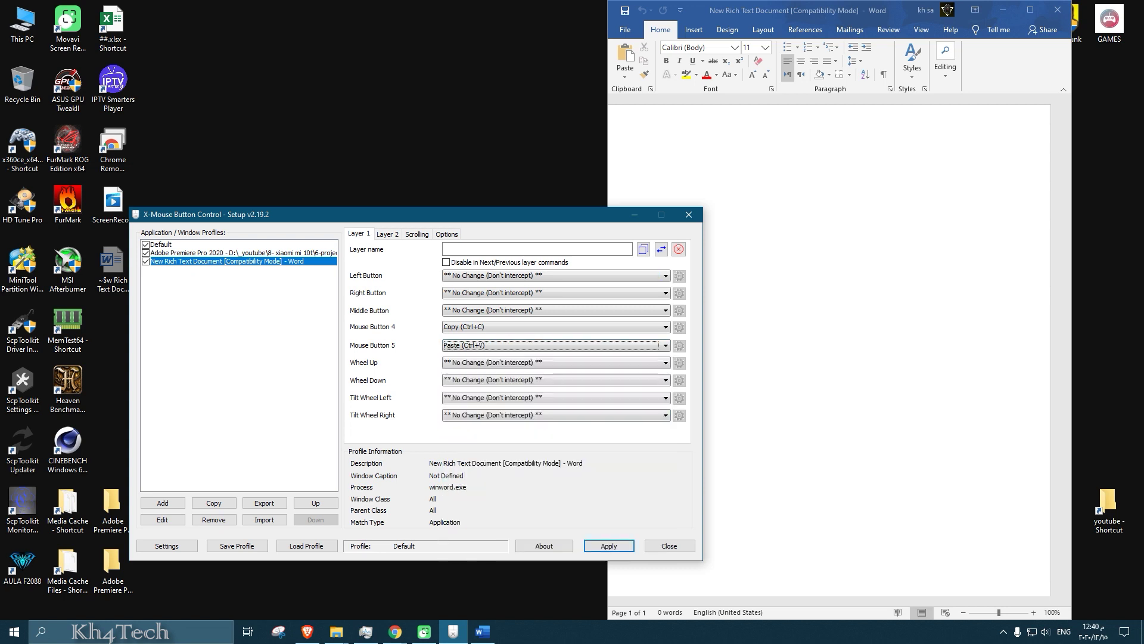
pyautogui.click(609, 545)
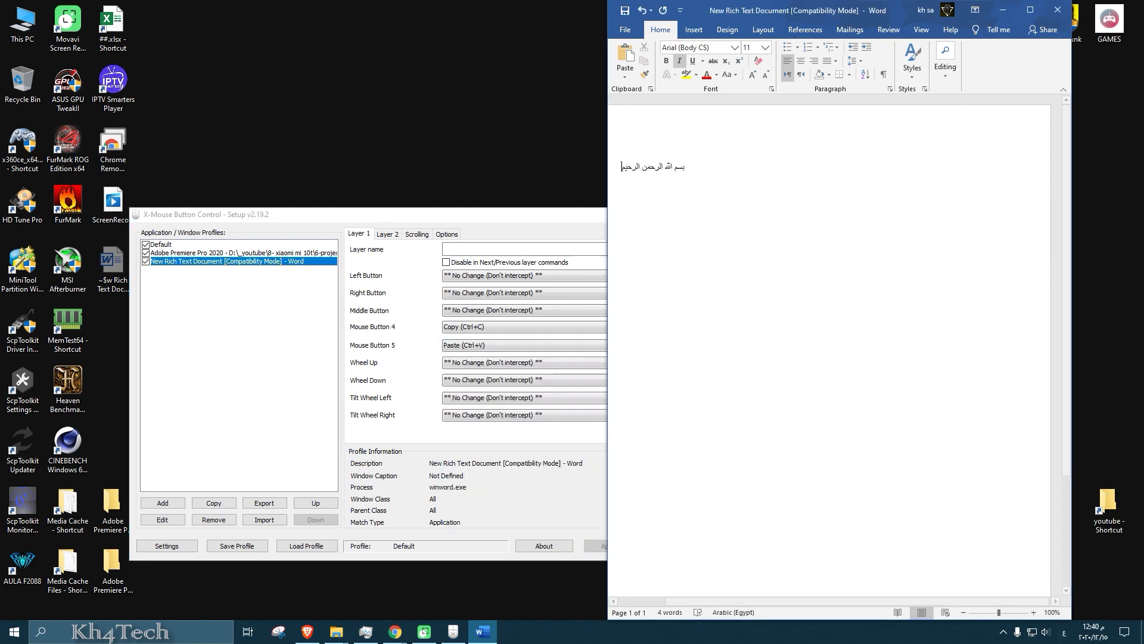
# Select the line بسم الله الرحمن الرحيم in the Word document and copy it
pyautogui.moveTo(687, 168); pyautogui.dragTo(622, 168)
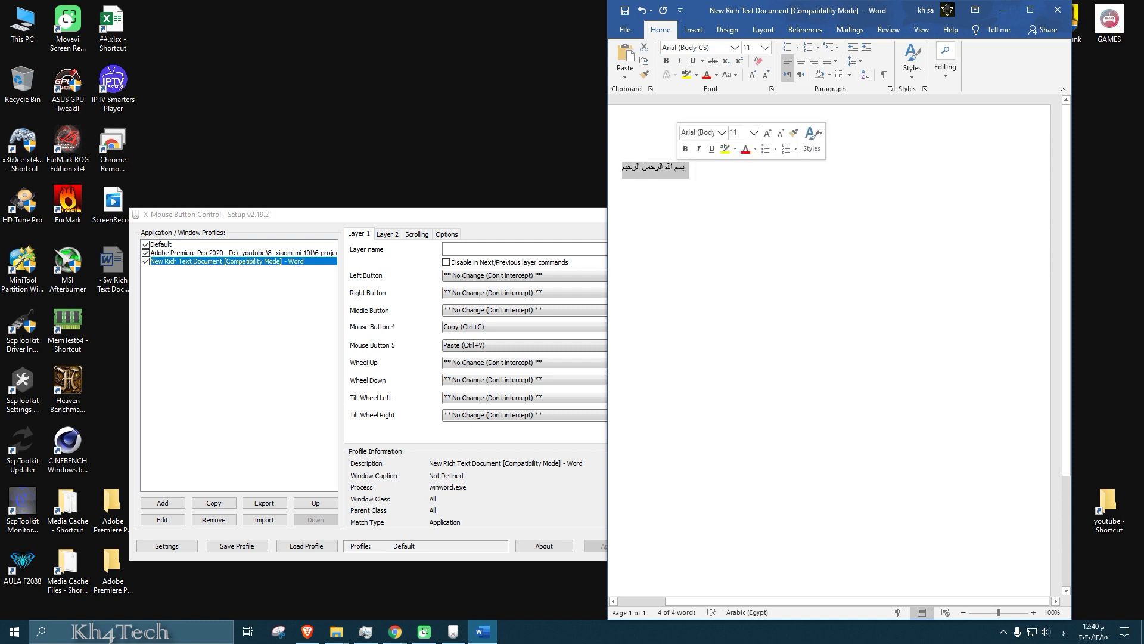
pyautogui.hotkey('ctrl', 'c')
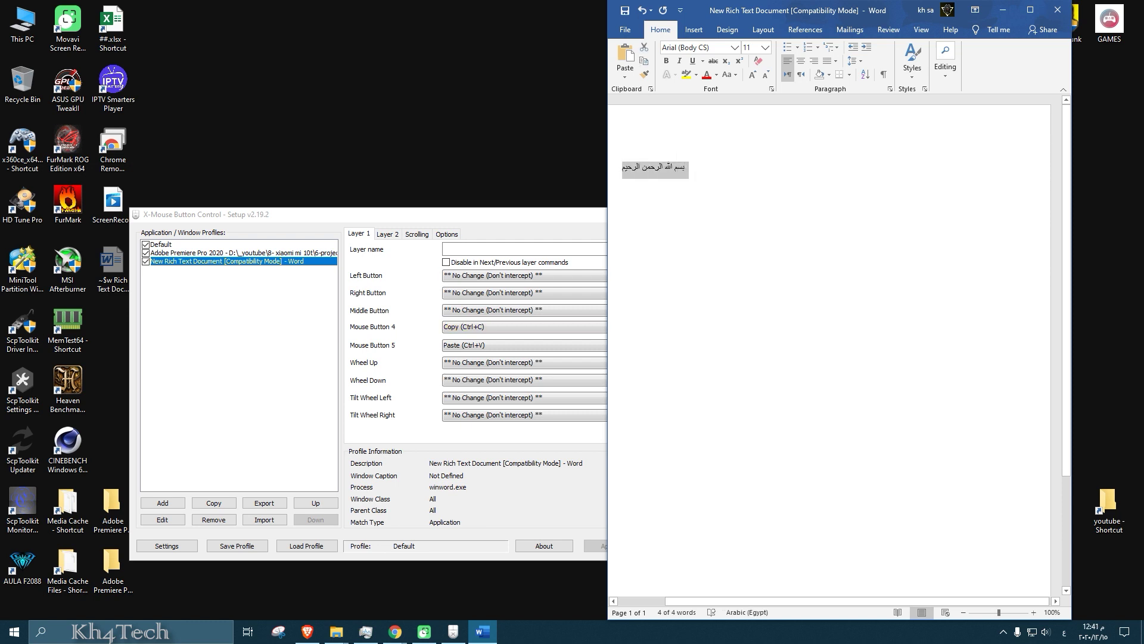
pyautogui.hotkey('ctrl', 'c')
pyautogui.click(685, 166)
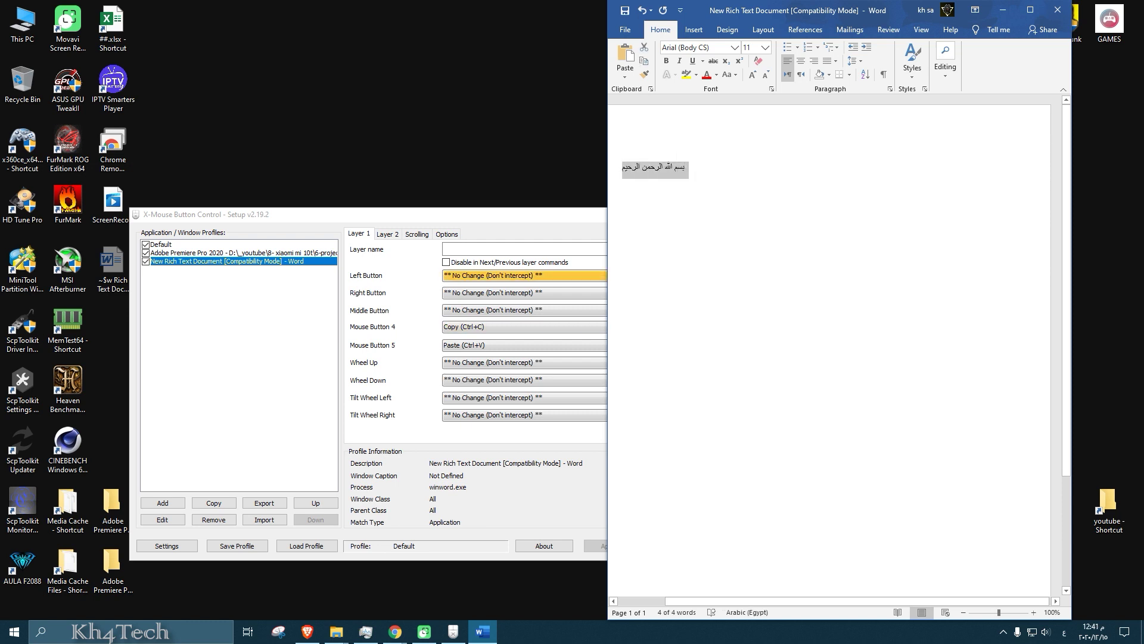
# Leave a blank line below the Arabic sentence in the Word document and paste the copied line twice
pyautogui.press('Return')
pyautogui.press('Return')
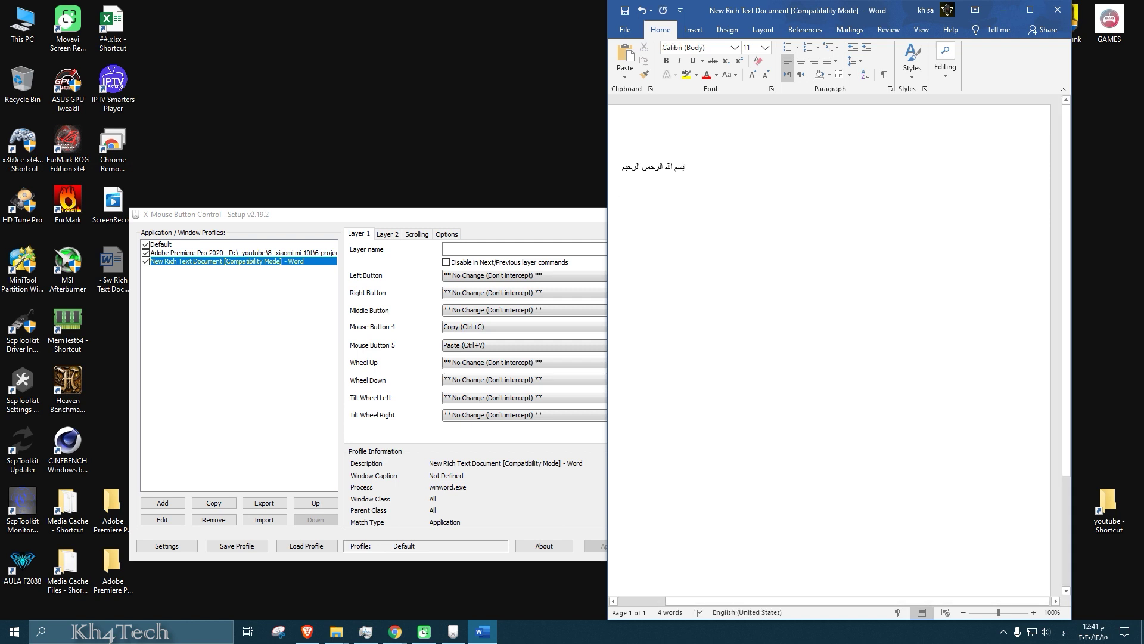
pyautogui.hotkey('ctrl', 'v')
pyautogui.hotkey('ctrl', 'v')
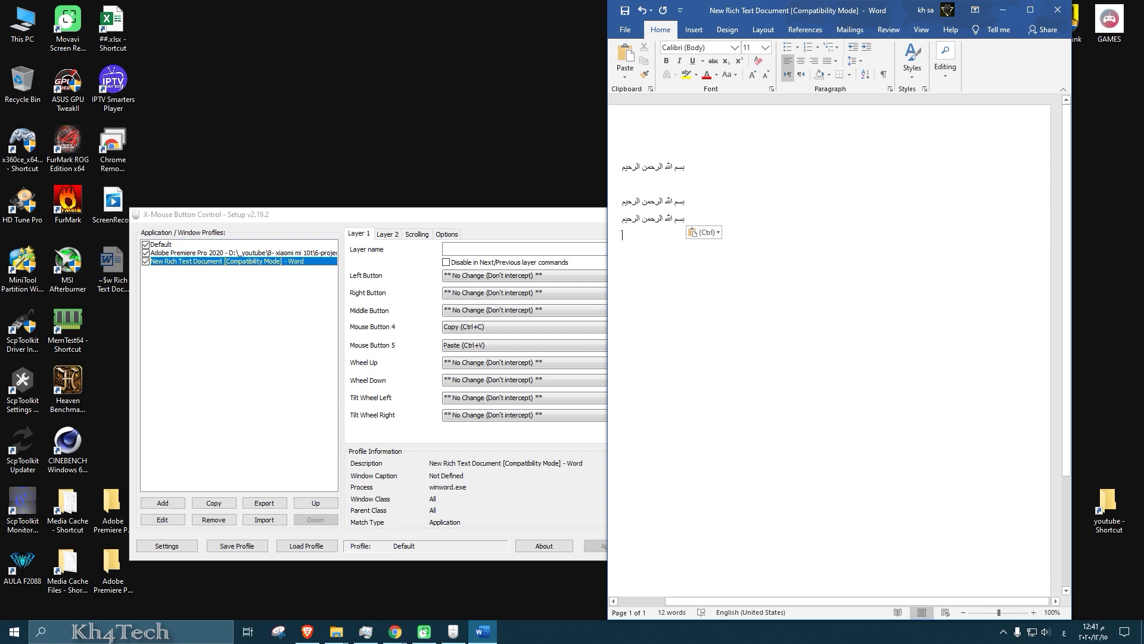
# Return to X-Mouse Button Control and add an application profile for vlc.exe
pyautogui.moveTo(524, 214); pyautogui.dragTo(542, 217)
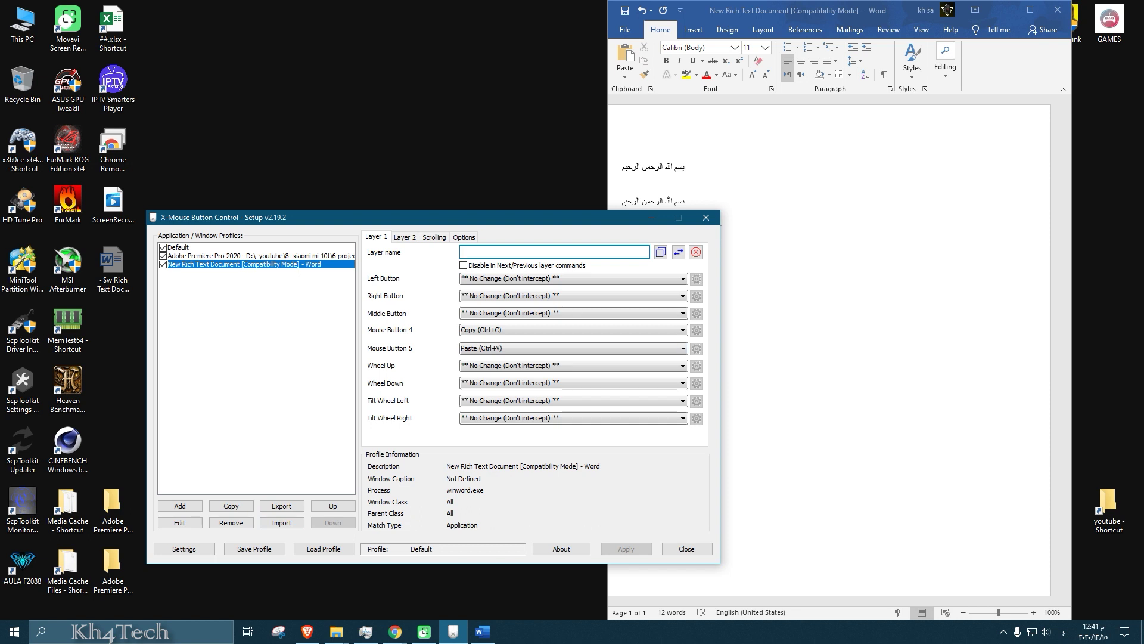
pyautogui.click(180, 505)
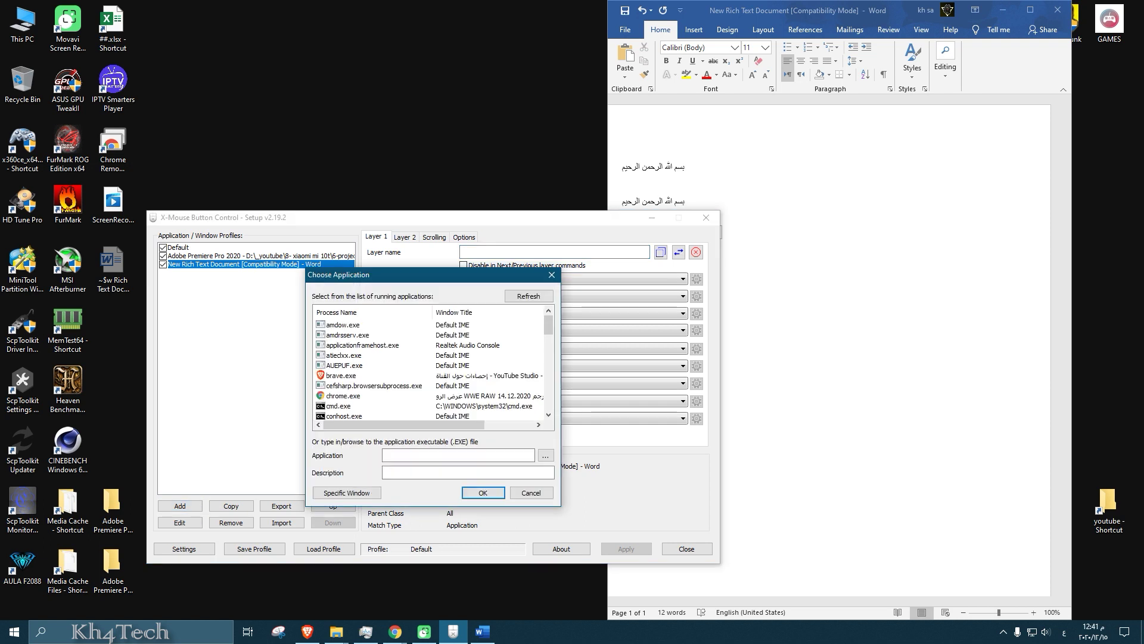
pyautogui.moveTo(548, 325); pyautogui.dragTo(548, 400)
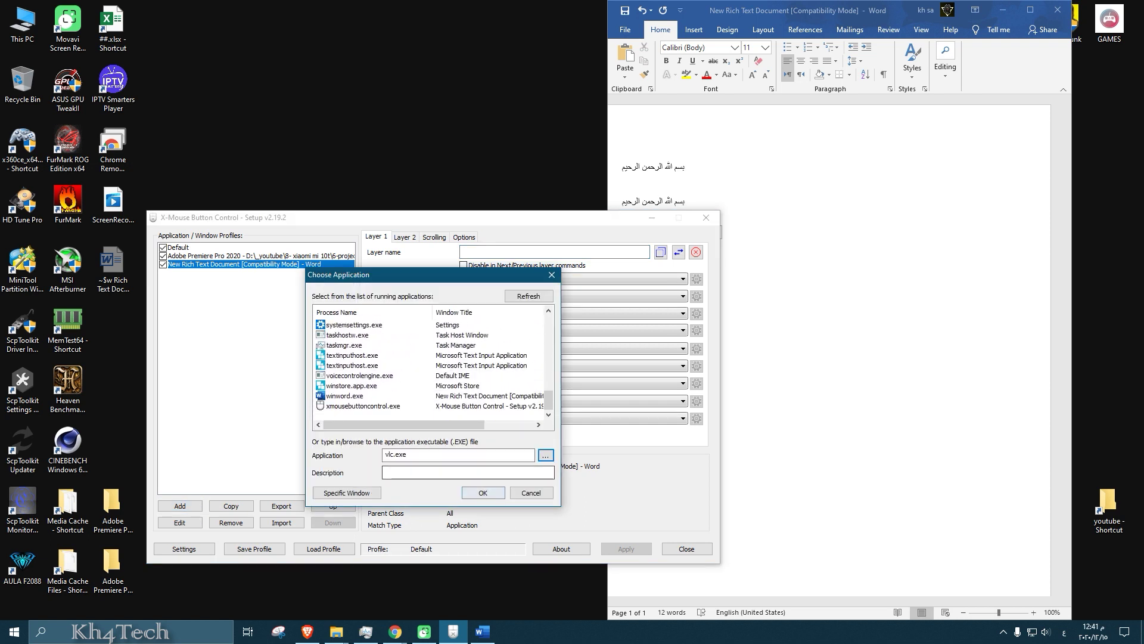
pyautogui.click(496, 492)
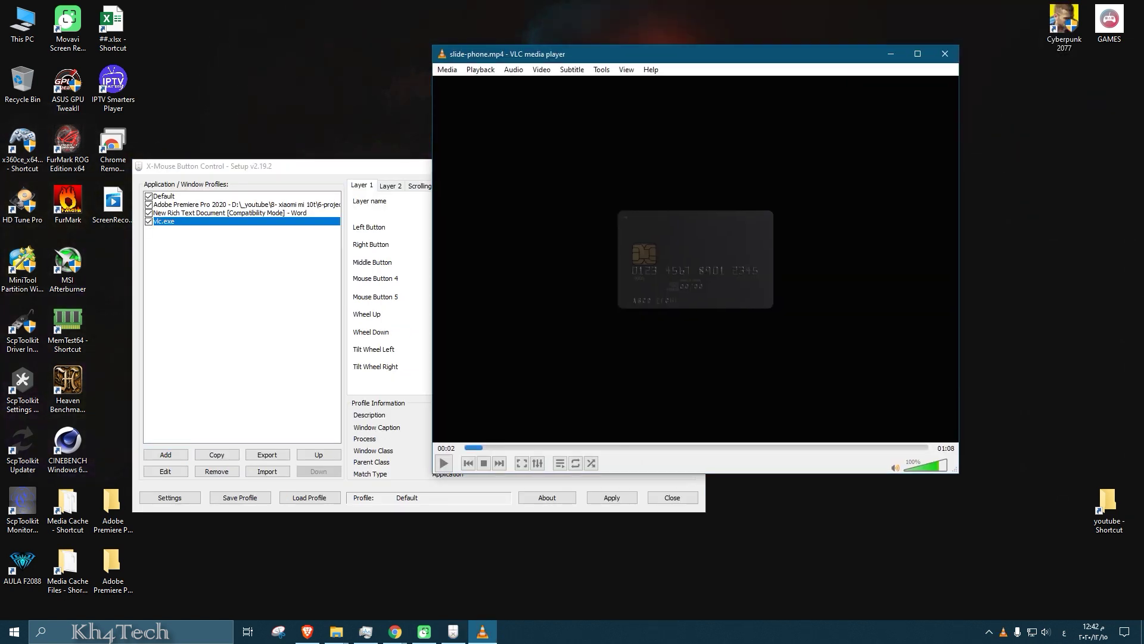
# Switch to VLC media player, lower the volume to 25%, and start and pause slide-phone.mp4
pyautogui.scroll(-13, 695, 259)
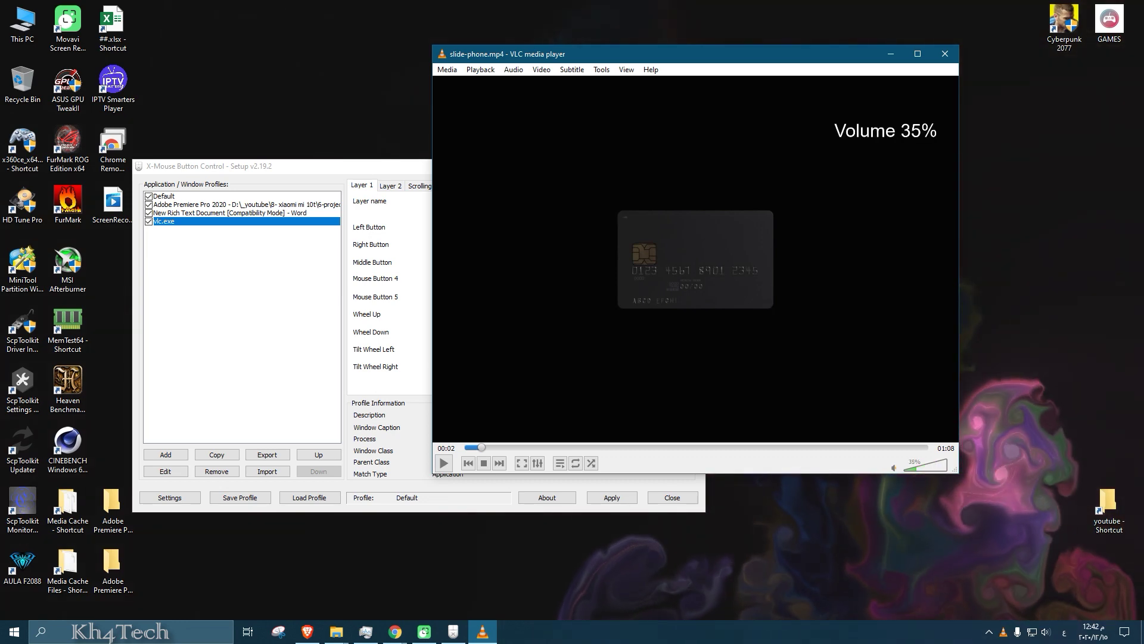
pyautogui.scroll(-2, 695, 258)
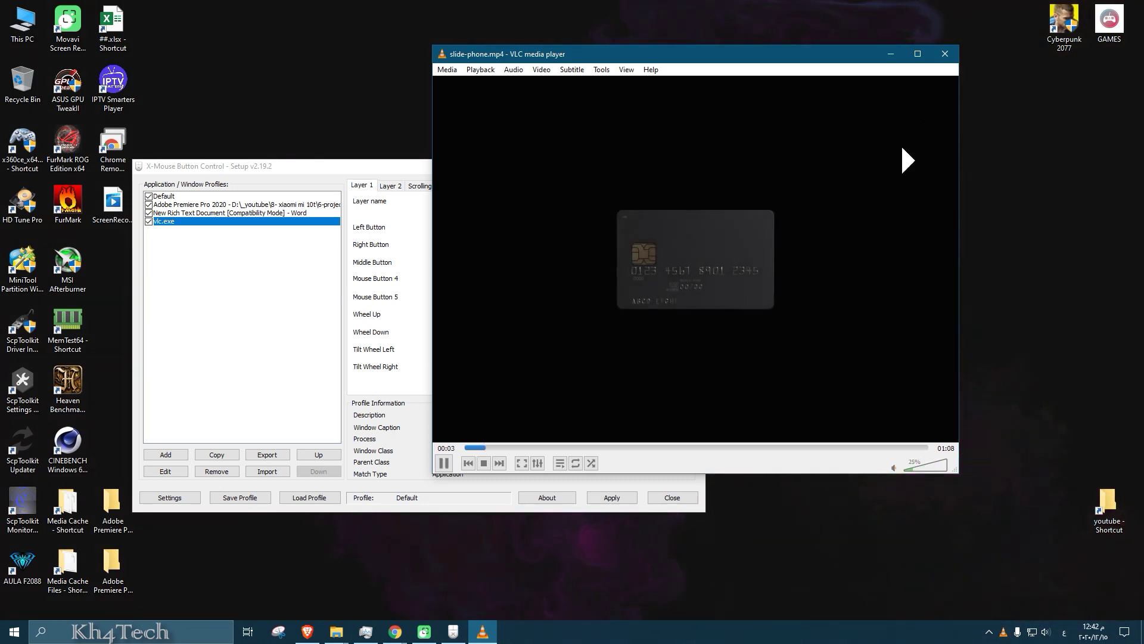
pyautogui.press('space')
pyautogui.press('space')
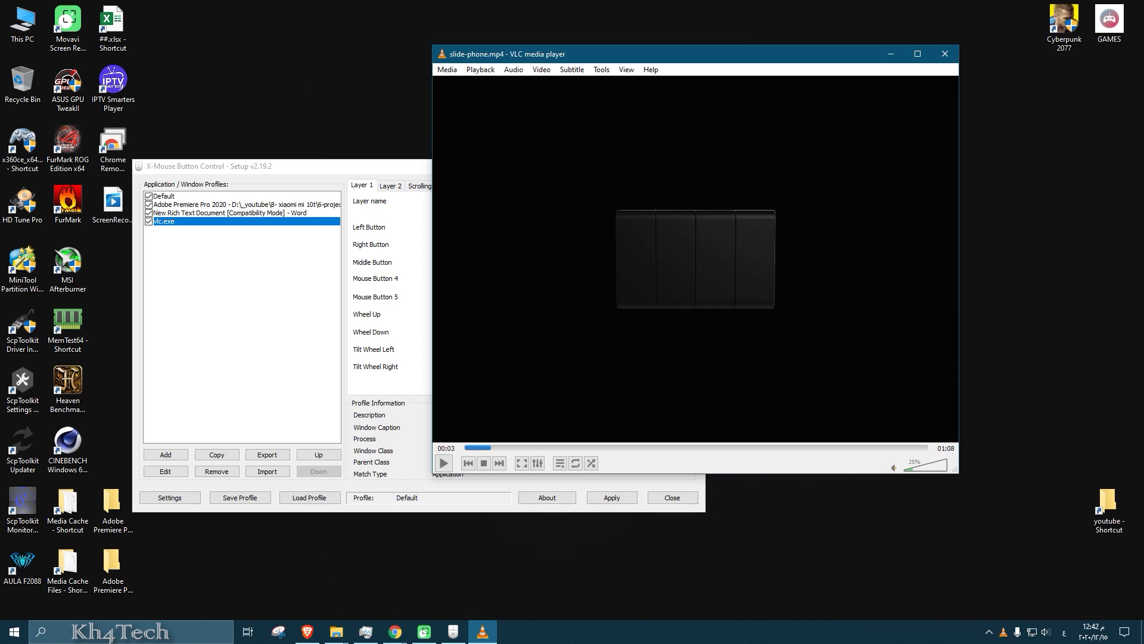
# Skip the paused video forward two jumps, then back two jumps to 00:03
pyautogui.press('Right')
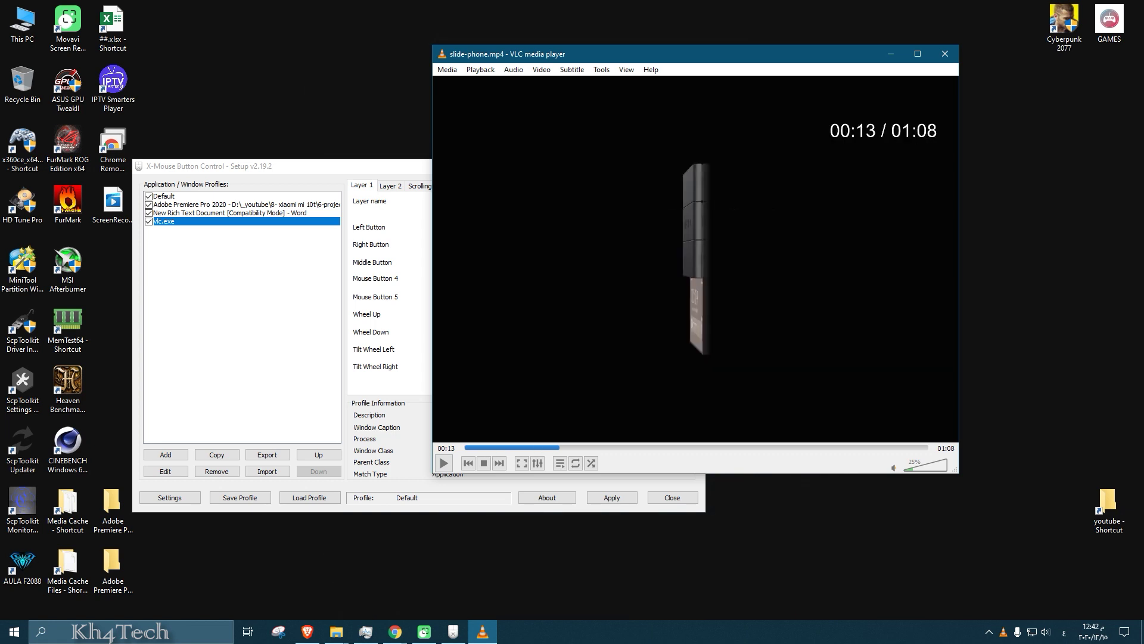
pyautogui.press('Right')
pyautogui.press('Left')
pyautogui.press('Left')
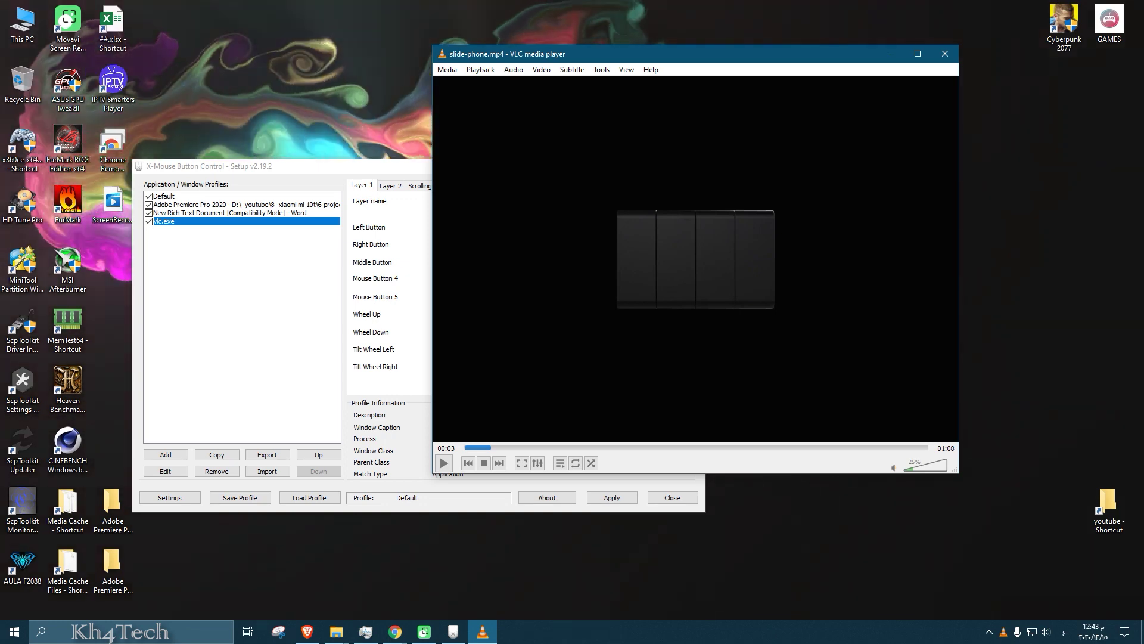
# Assign the simulated keystroke {LEFT}, sent as the button is pressed, to Mouse Button 4 in the vlc.exe profile of X-Mouse Button Control
pyautogui.moveTo(334, 169); pyautogui.dragTo(367, 173)
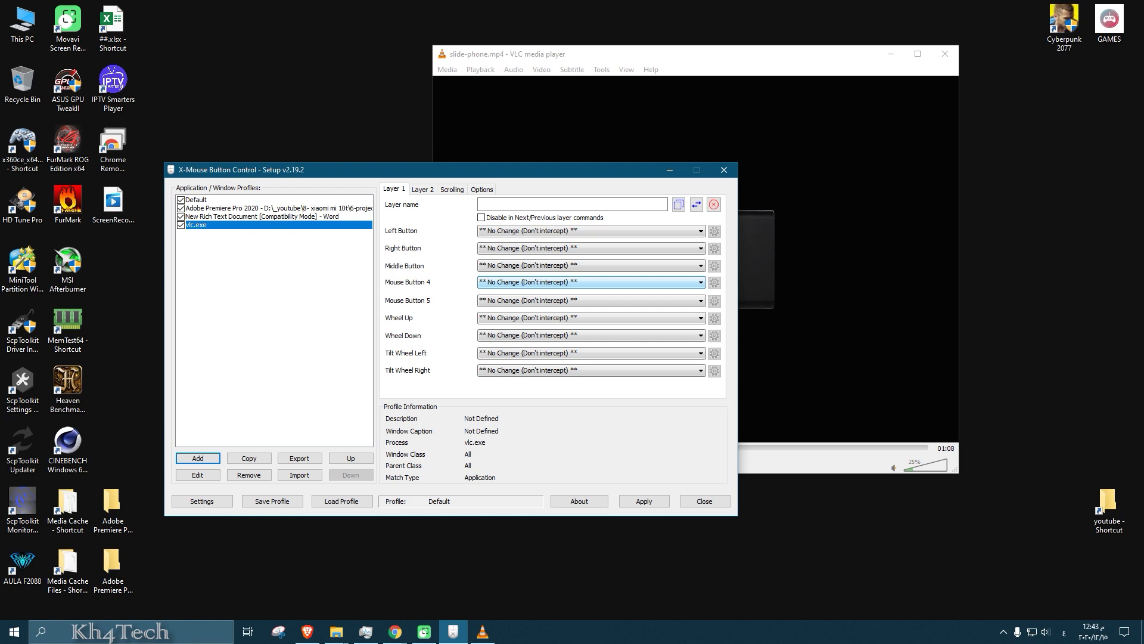
pyautogui.click(590, 282)
pyautogui.click(590, 282)
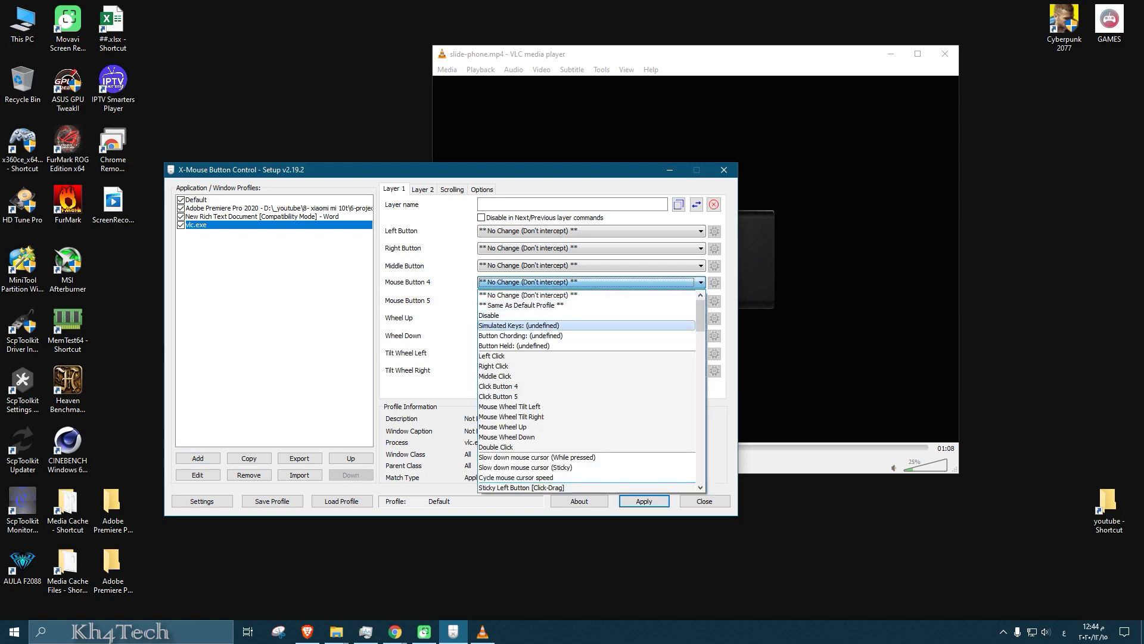
pyautogui.click(554, 326)
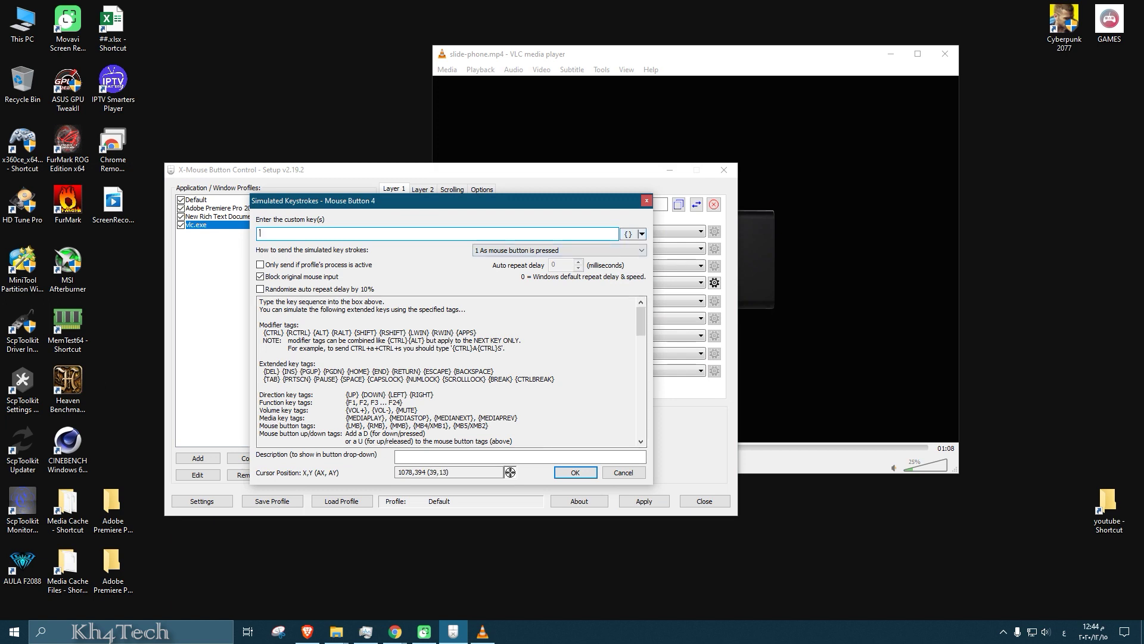
pyautogui.click(642, 233)
pyautogui.moveTo(662, 275)
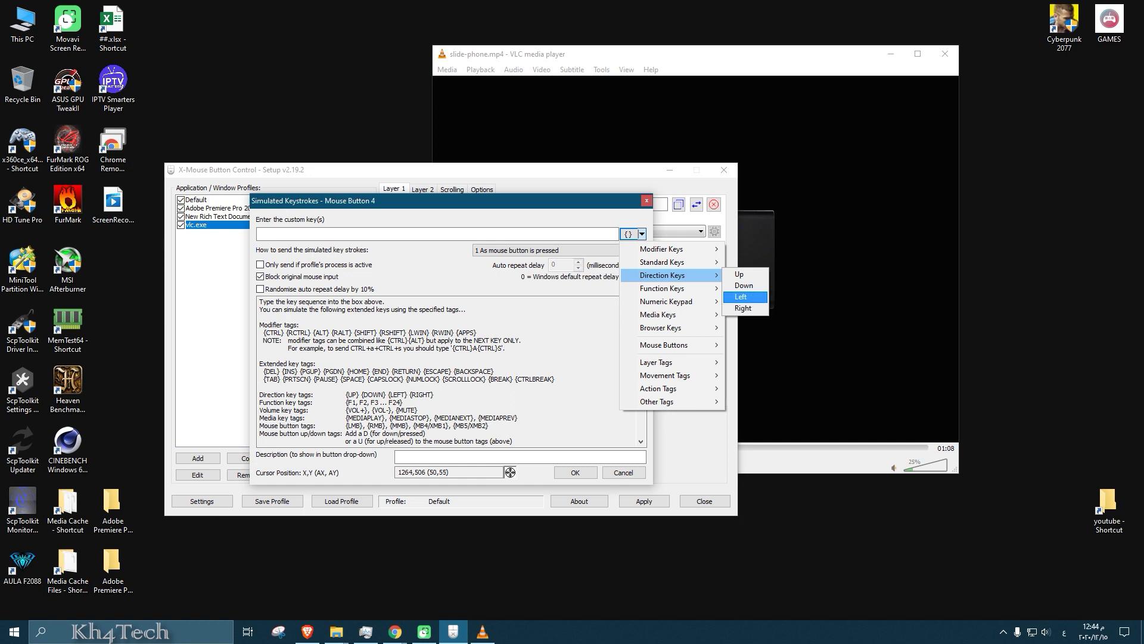
pyautogui.click(741, 296)
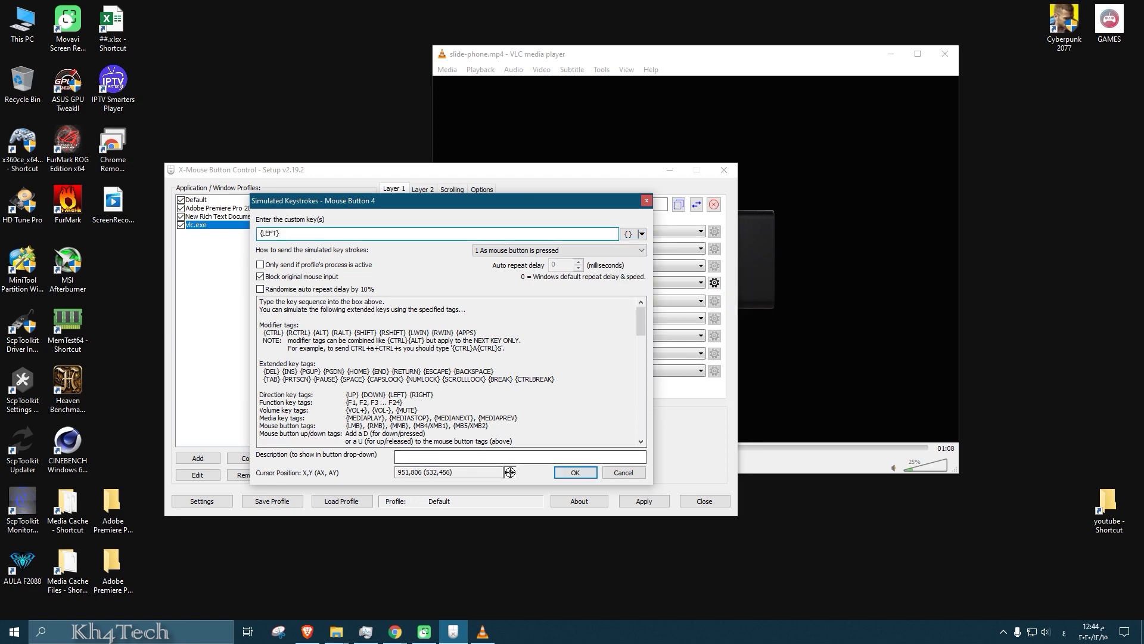
pyautogui.click(575, 472)
pyautogui.hotkey('alt', 'Tab')
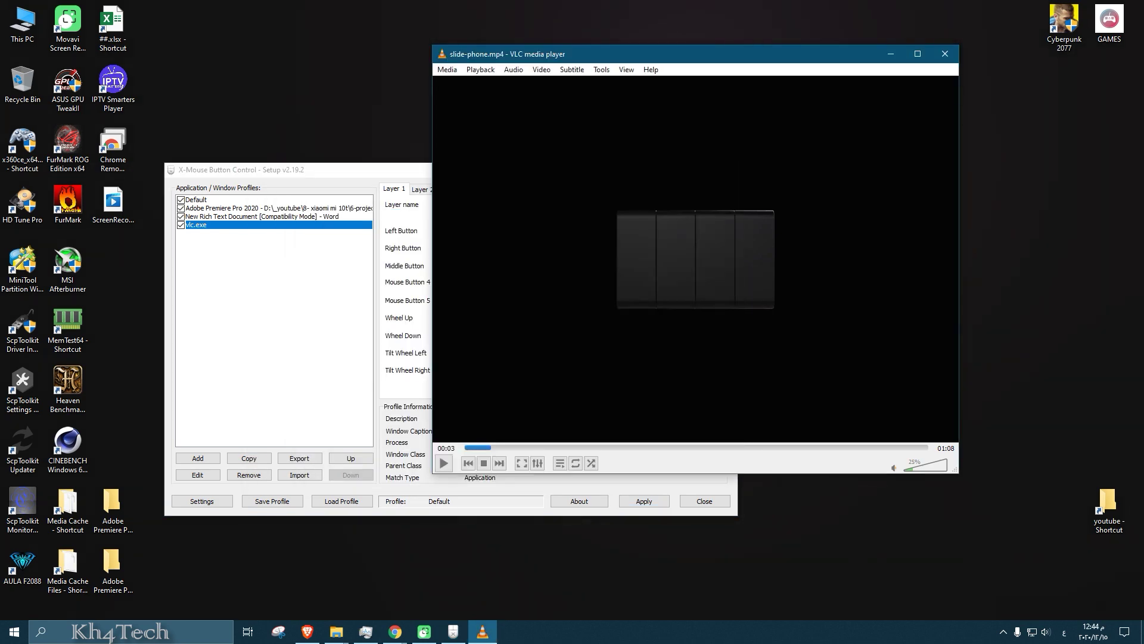
pyautogui.hotkey('alt', 'Tab')
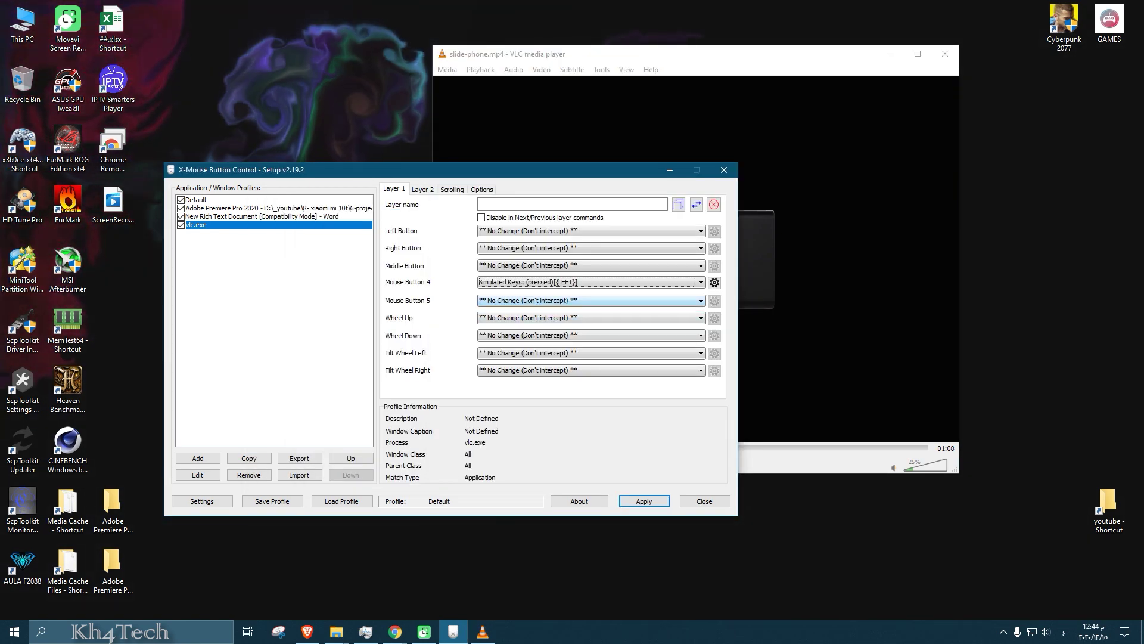
# Assign the simulated keystroke {RIGHT}, sent as the button is pressed, to Mouse Button 5 in the vlc.exe profile
pyautogui.click(590, 301)
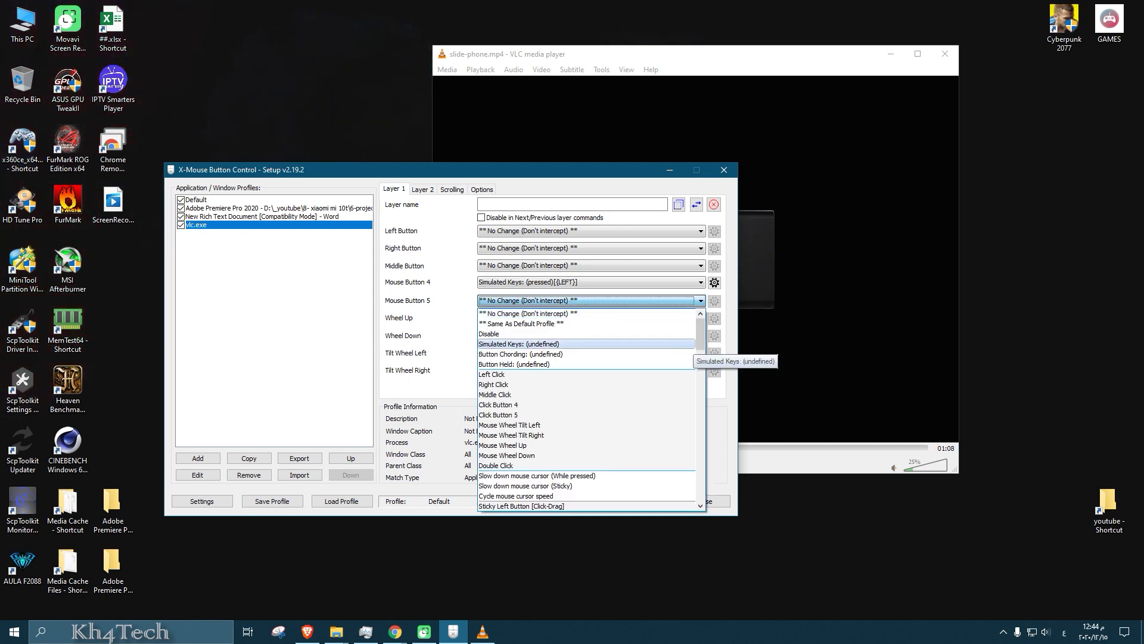
pyautogui.click(685, 344)
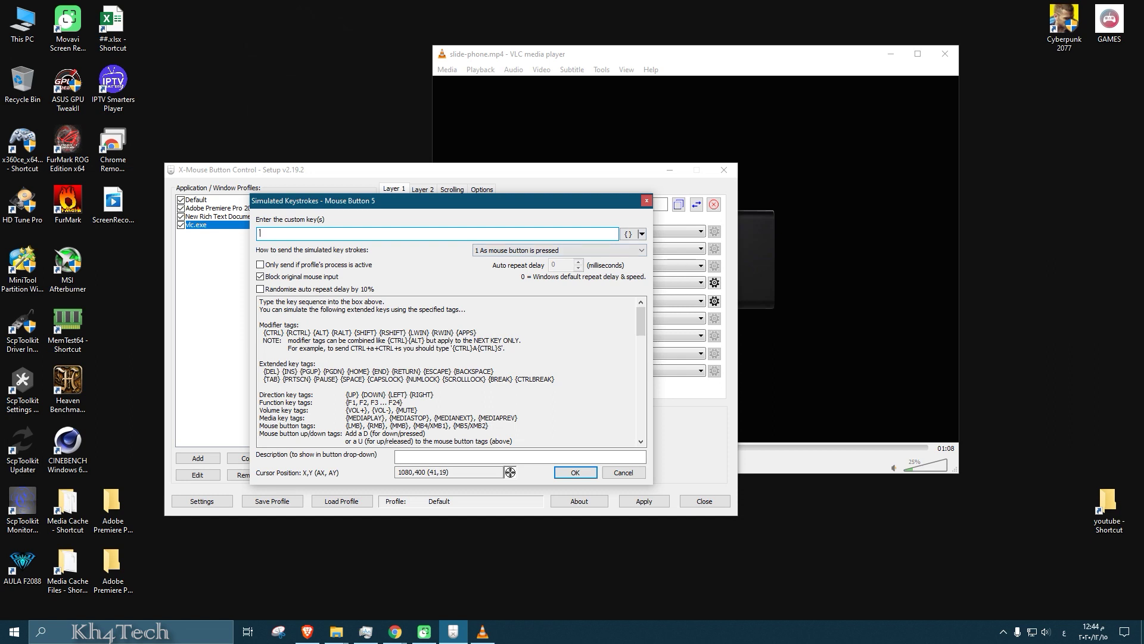
pyautogui.click(642, 235)
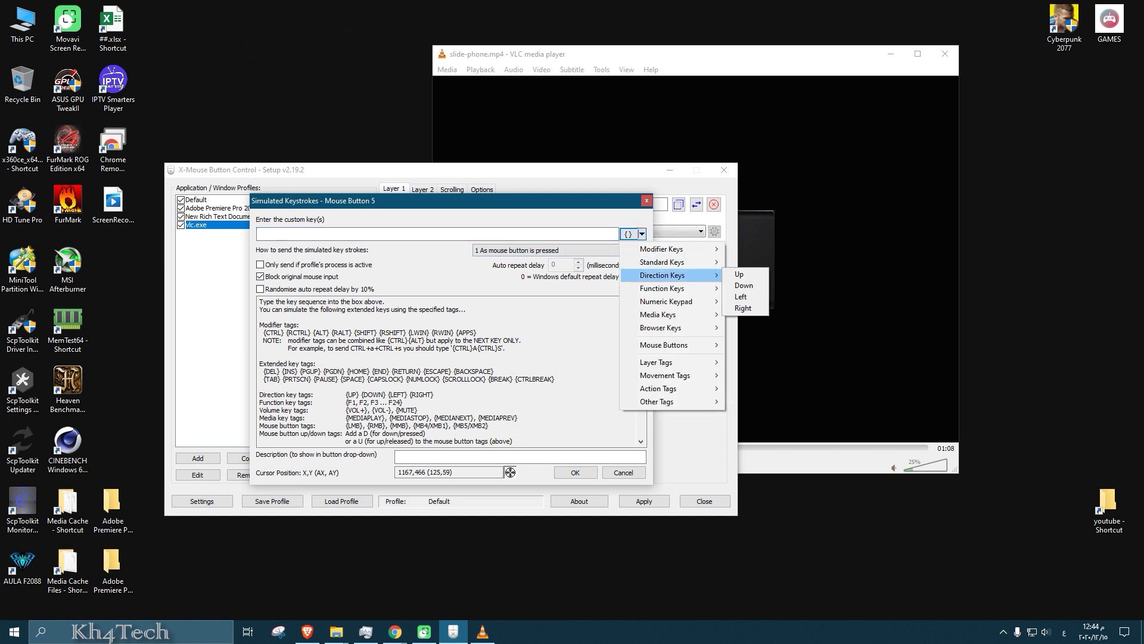
pyautogui.click(743, 308)
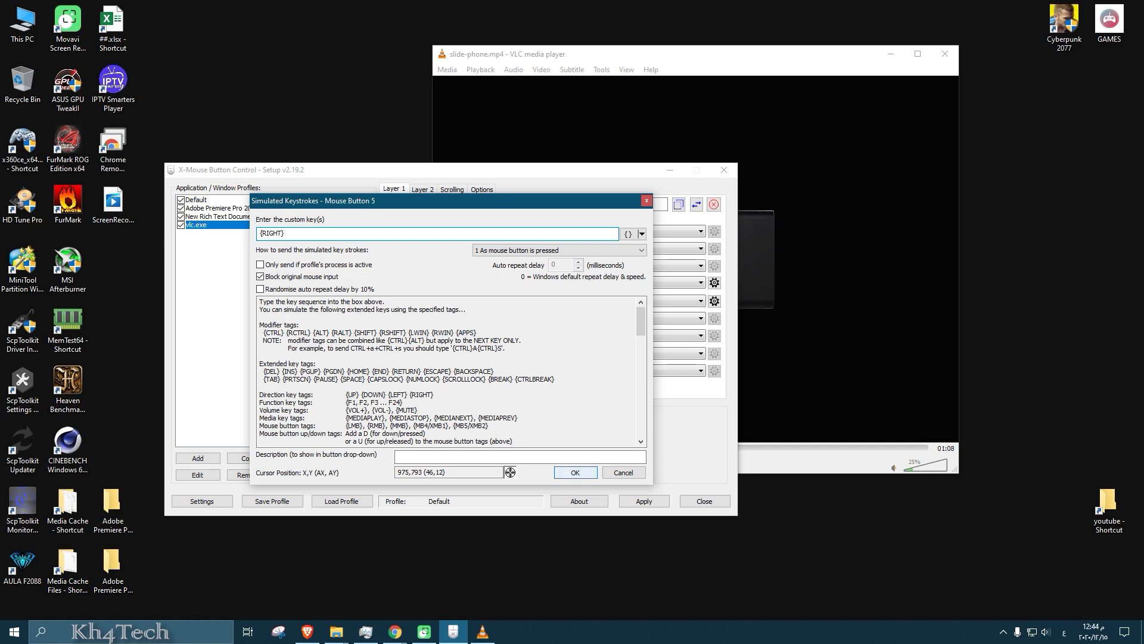
pyautogui.click(576, 472)
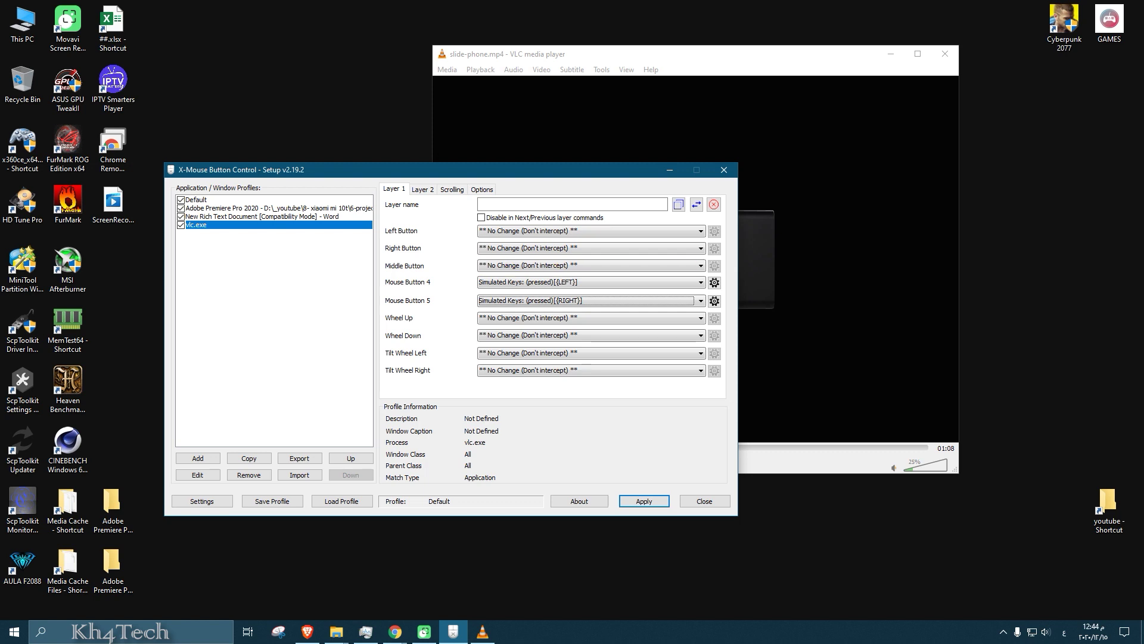
# Assign Media - Play/Pause to the Middle Button in the vlc.exe profile and apply the profile changes
pyautogui.click(590, 265)
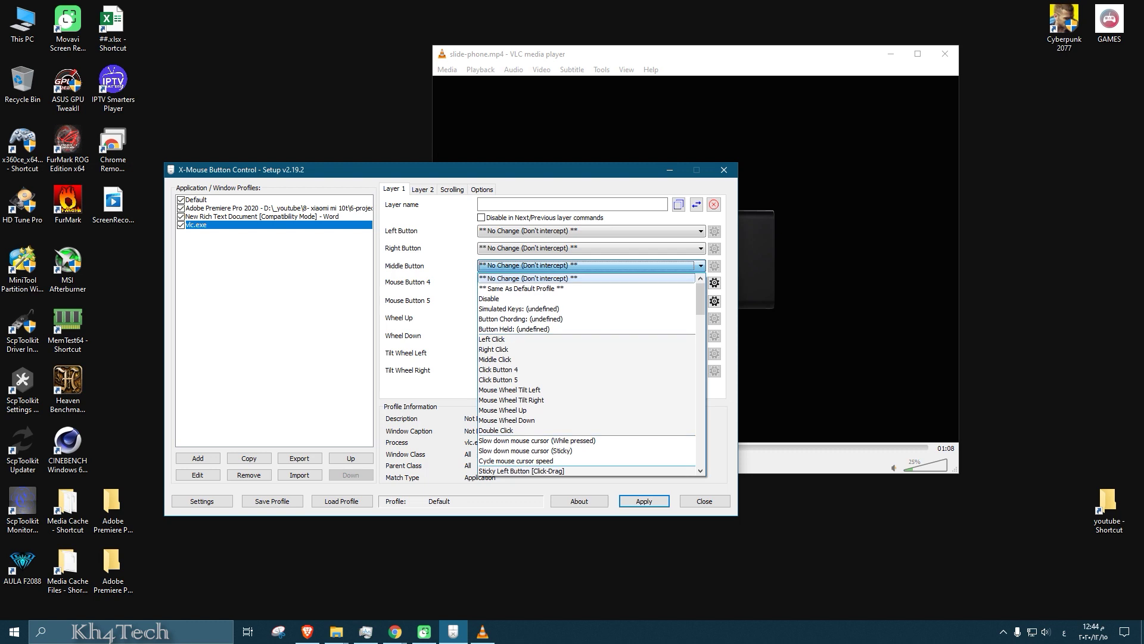
pyautogui.scroll(-6, 525, 399)
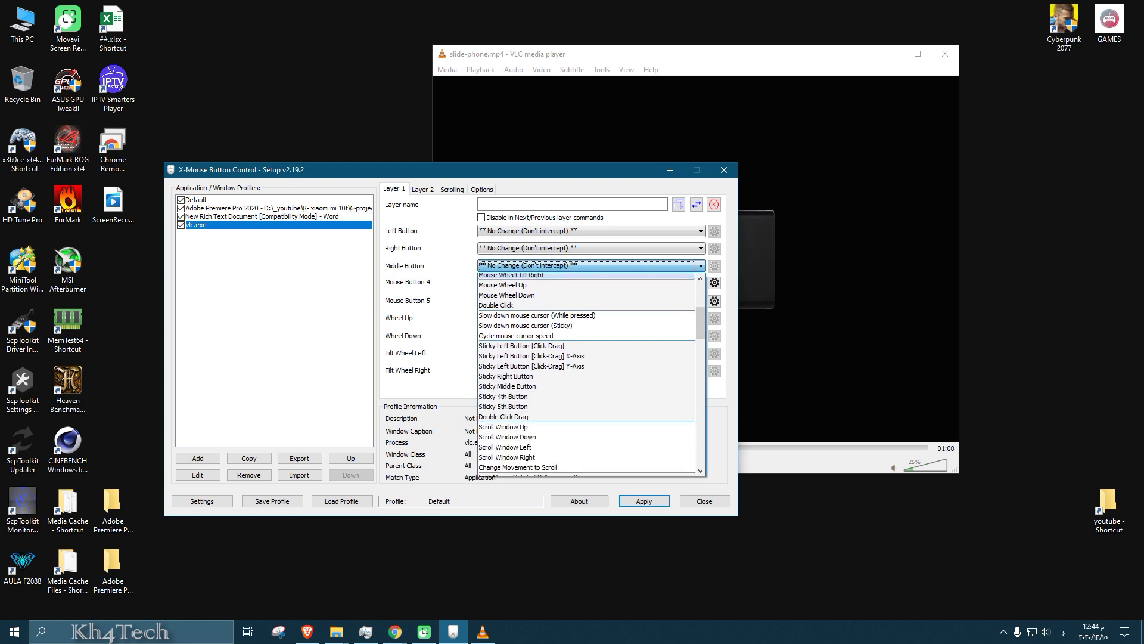
pyautogui.scroll(-6, 652, 417)
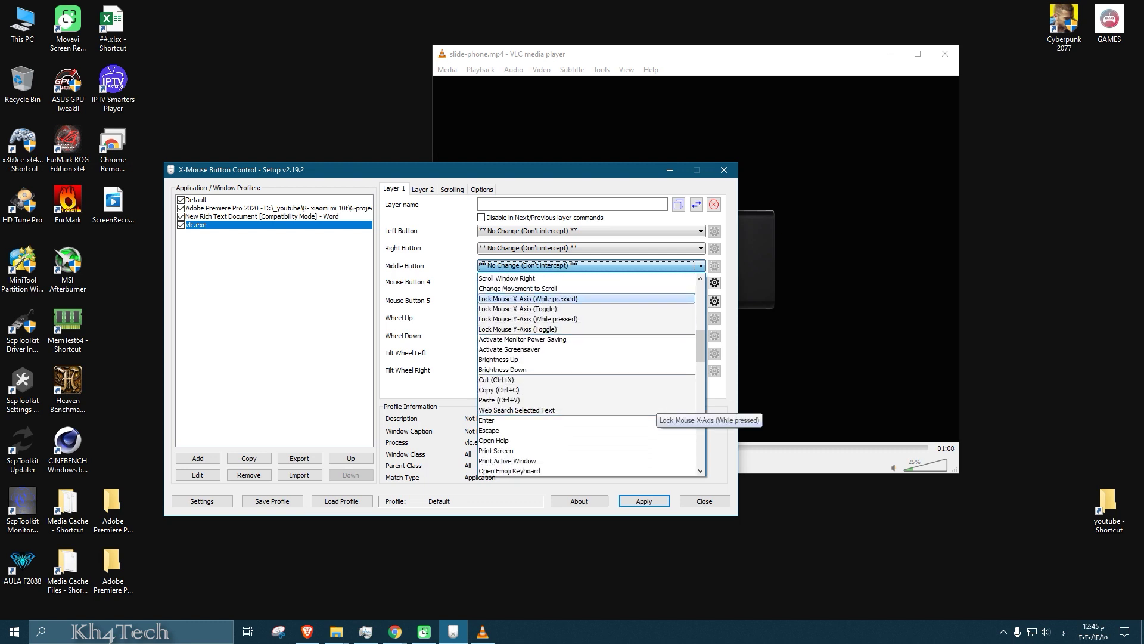
pyautogui.scroll(-3, 652, 417)
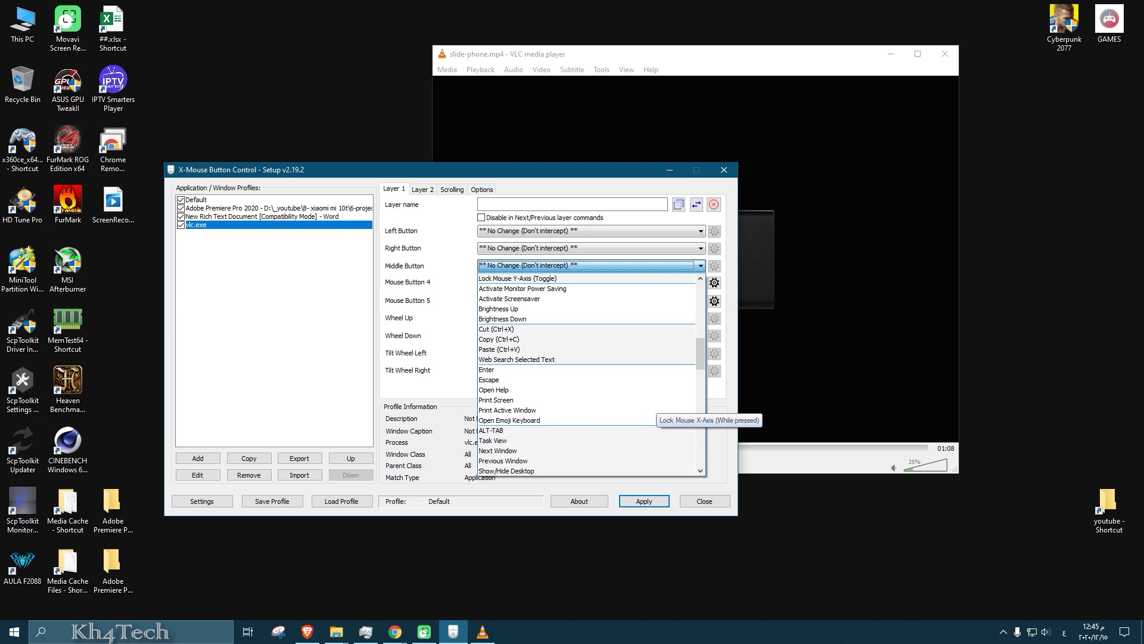
pyautogui.scroll(-5, 587, 358)
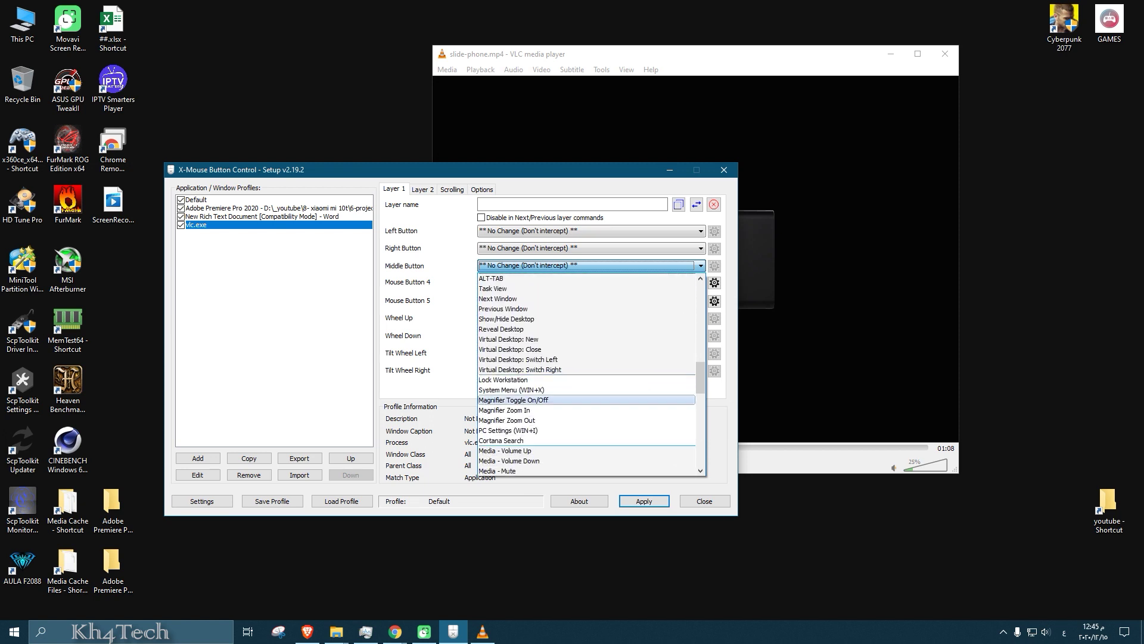
pyautogui.scroll(-2, 587, 358)
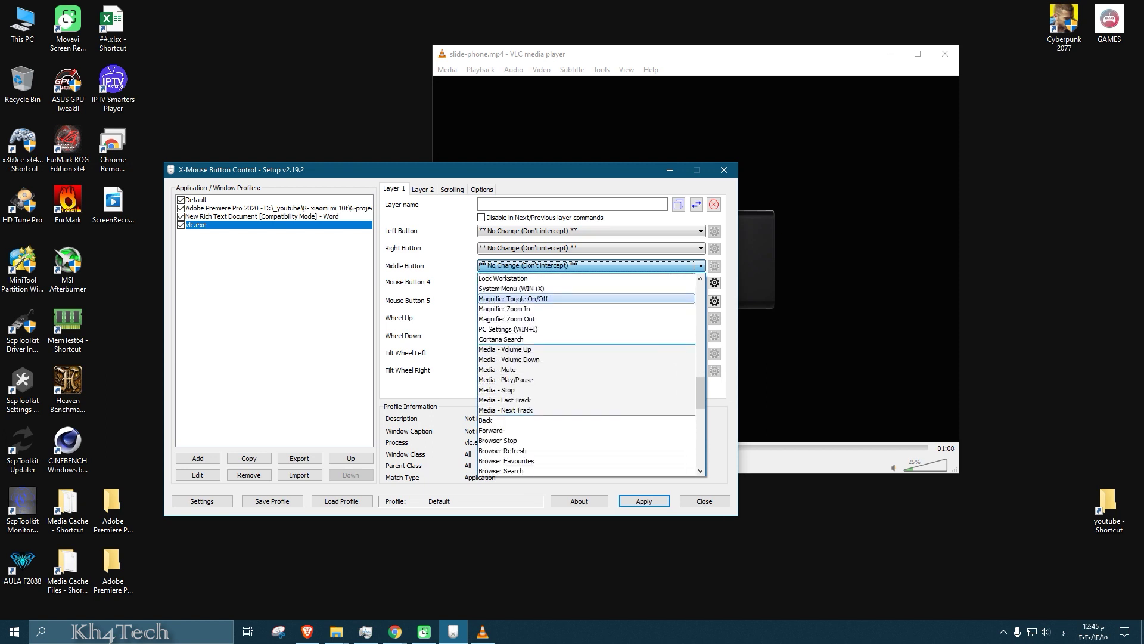
pyautogui.click(537, 380)
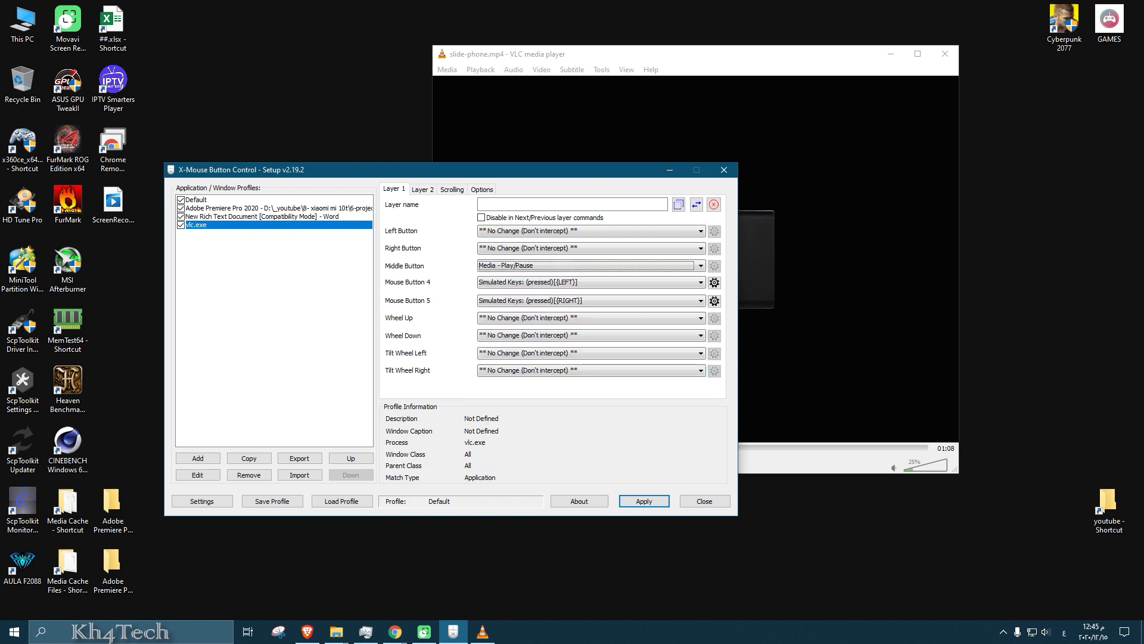
pyautogui.click(644, 500)
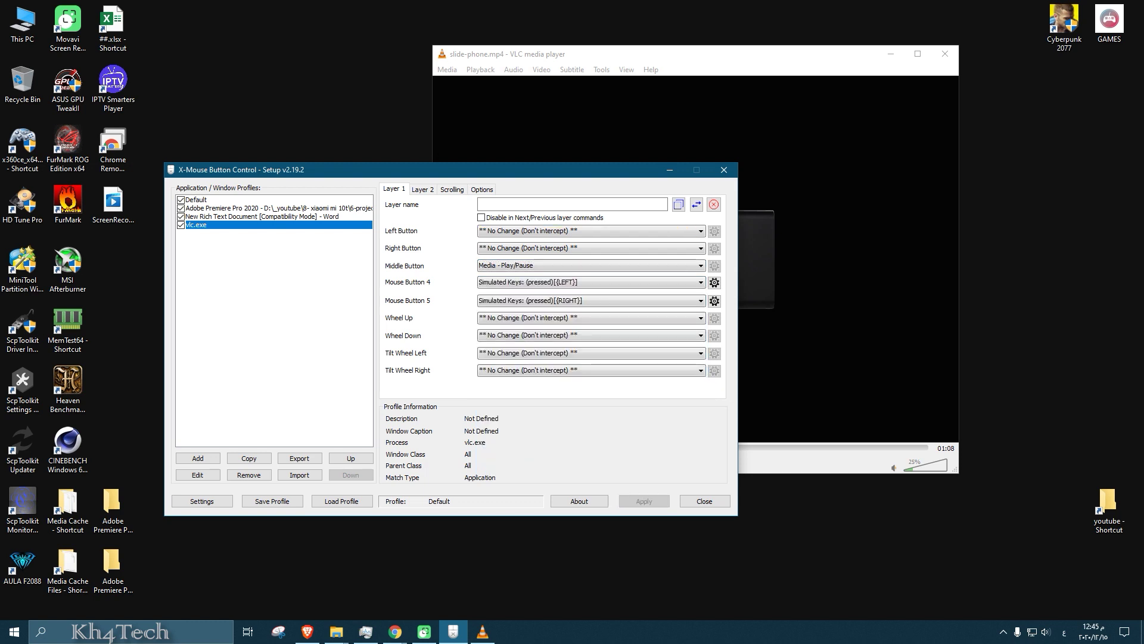
# Shift the VLC window over the setup window, toggle playback with the middle mouse button, raise the volume to 35%, and leave the video paused
pyautogui.moveTo(654, 55); pyautogui.dragTo(593, 61)
pyautogui.middleClick(602, 179)
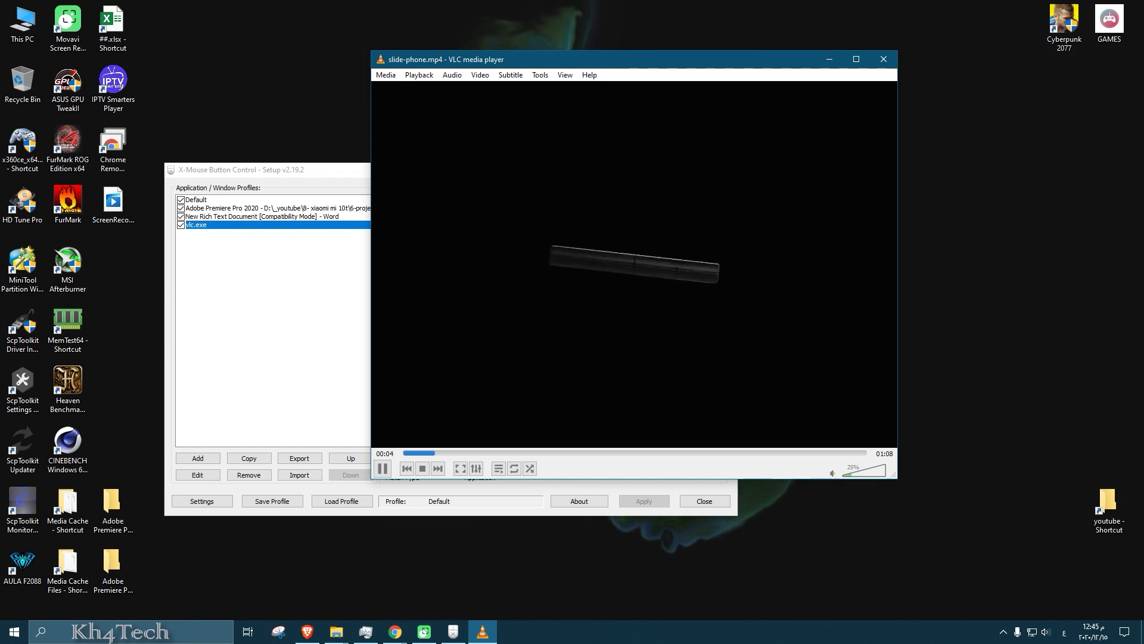
pyautogui.scroll(2, 635, 265)
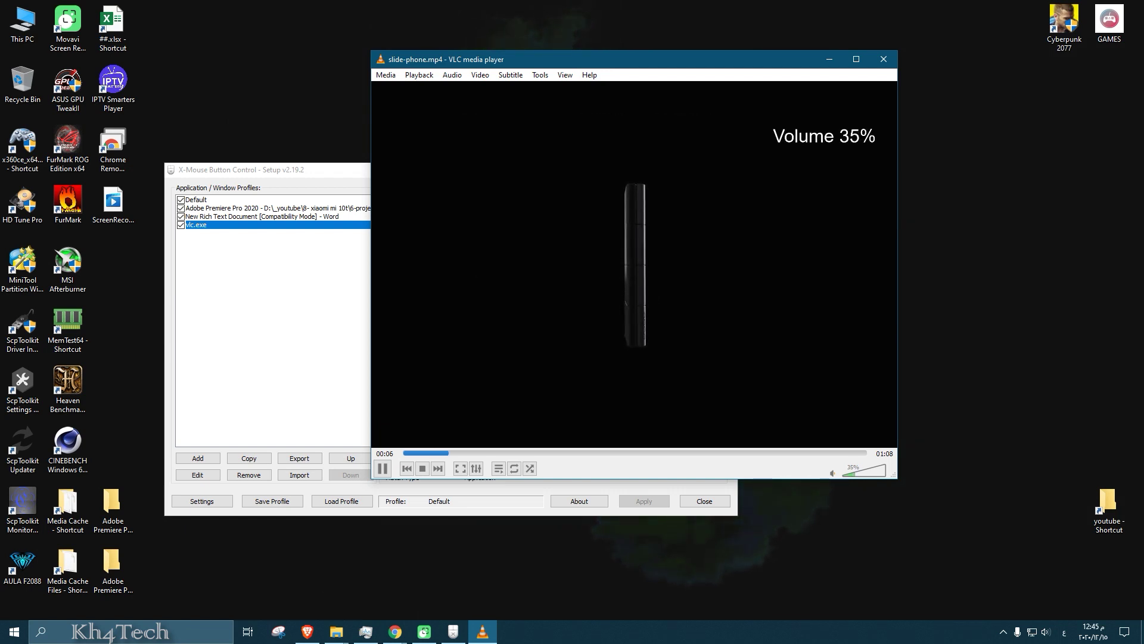
pyautogui.press('space')
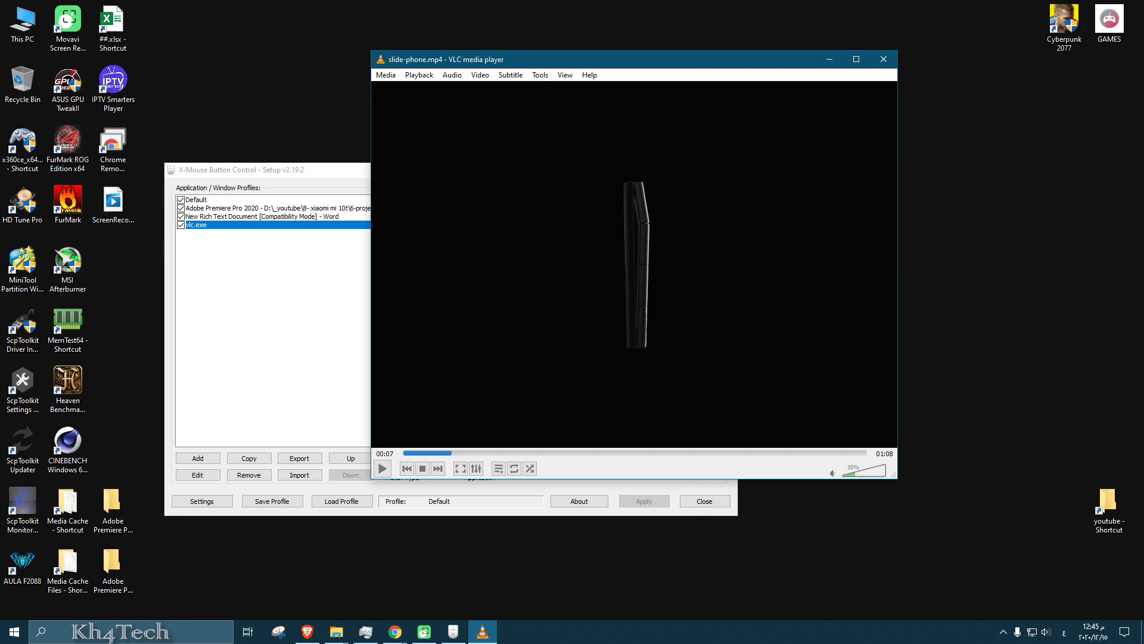
pyautogui.press('space')
pyautogui.press('space')
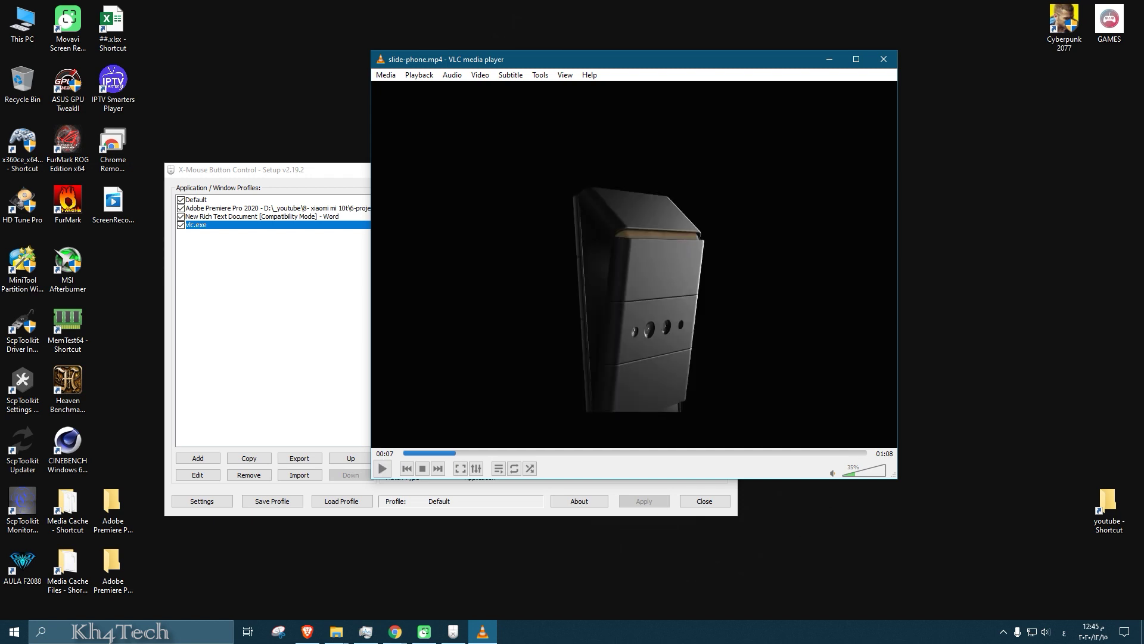
# Test the mapped extra mouse buttons in VLC by seeking the paused video backward and forward repeatedly
pyautogui.hotkey('alt', 'Left')
pyautogui.hotkey('alt', 'Right')
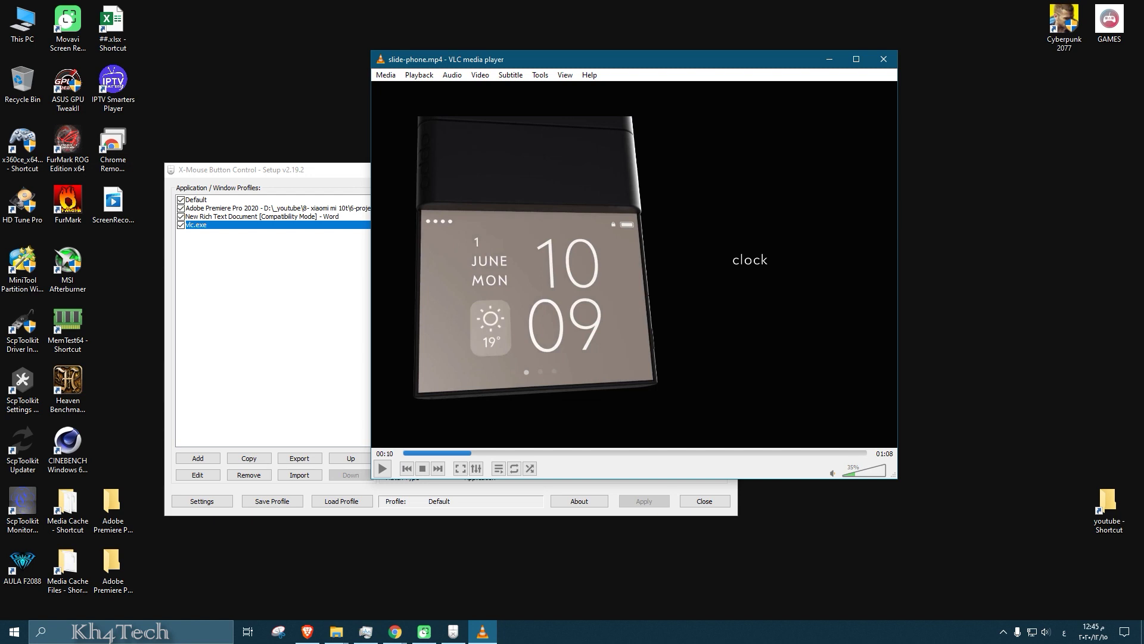
pyautogui.hotkey('alt', 'Right')
pyautogui.hotkey('alt', 'Left')
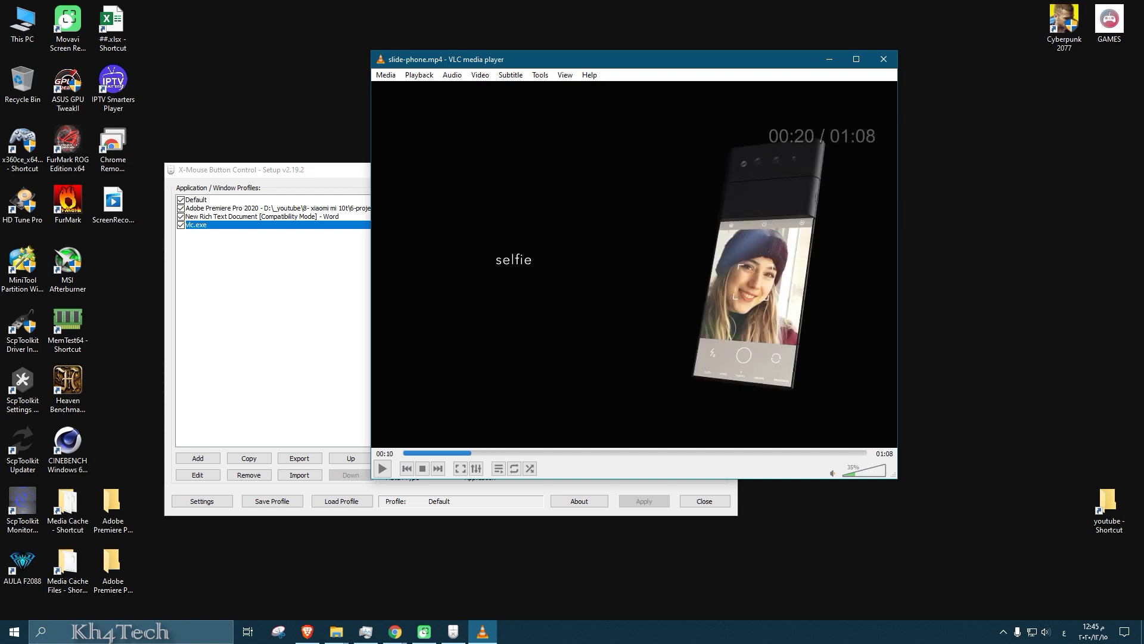
pyautogui.hotkey('alt', 'Right')
pyautogui.hotkey('alt', 'Right')
pyautogui.hotkey('alt', 'Right')
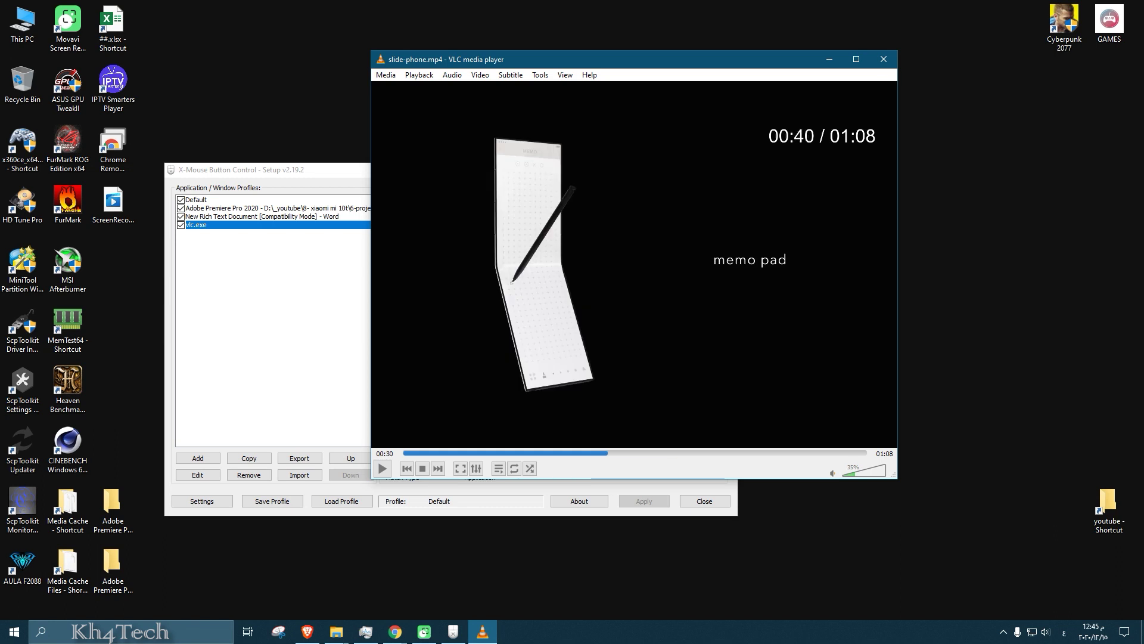
pyautogui.hotkey('alt', 'Left')
pyautogui.hotkey('alt', 'Left')
pyautogui.hotkey('alt', 'Right')
pyautogui.hotkey('alt', 'Right')
pyautogui.hotkey('alt', 'Left')
pyautogui.hotkey('alt', 'Left')
pyautogui.hotkey('alt', 'Right')
pyautogui.hotkey('alt', 'Right')
pyautogui.hotkey('alt', 'Right')
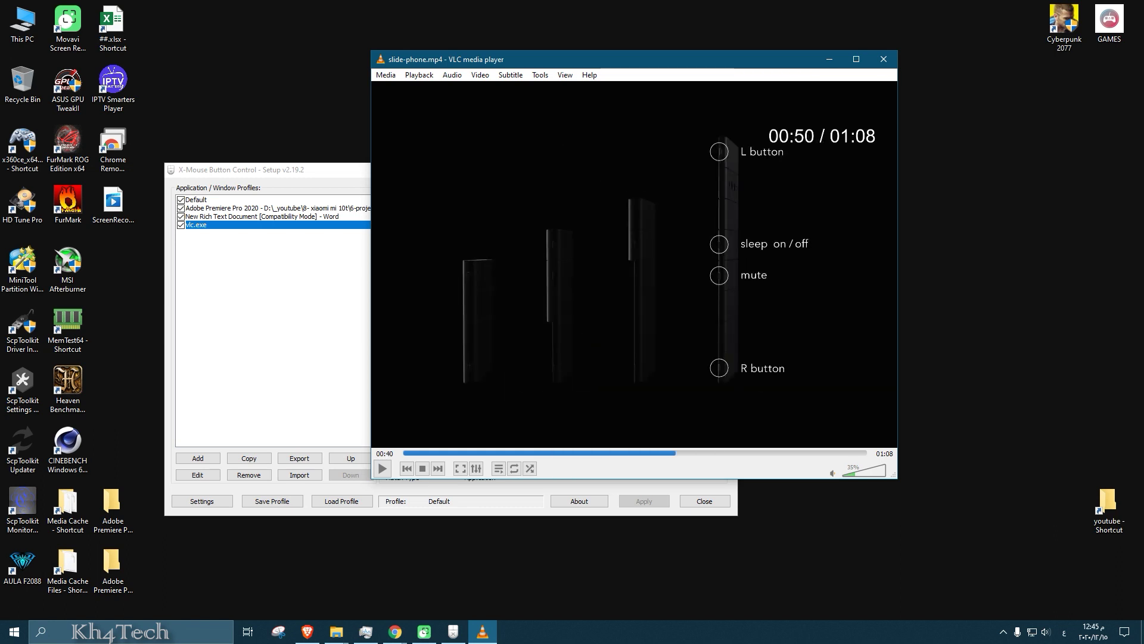
pyautogui.hotkey('alt', 'Left')
pyautogui.hotkey('alt', 'Left')
pyautogui.hotkey('alt', 'Left')
pyautogui.hotkey('alt', 'Right')
pyautogui.hotkey('alt', 'Right')
pyautogui.hotkey('alt', 'Left')
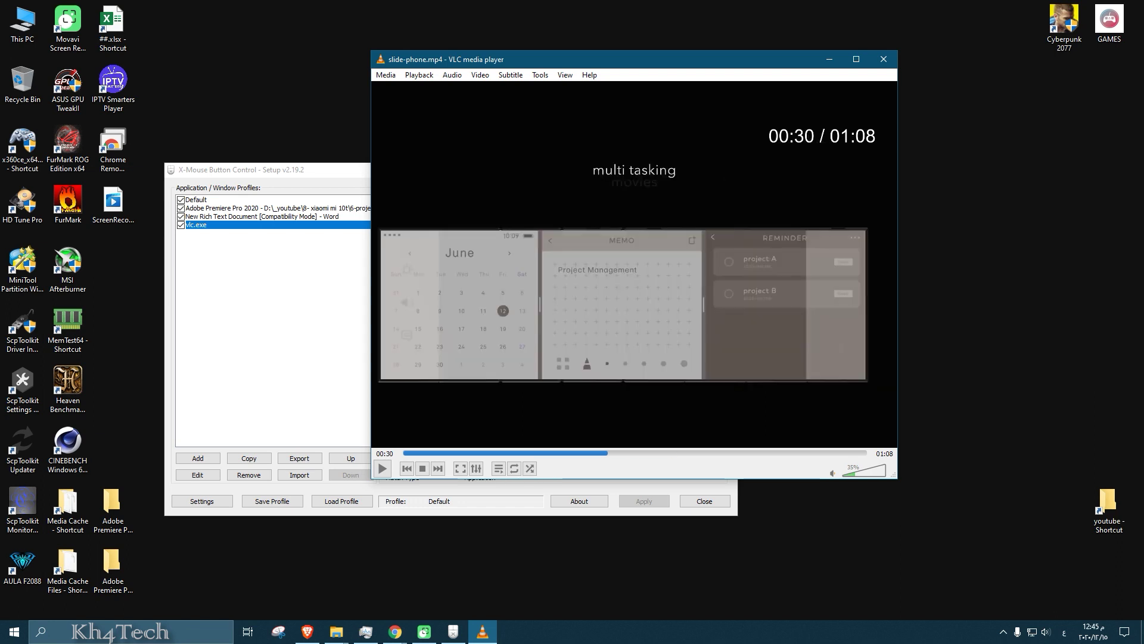
# Bring the X-Mouse Button Control setup forward, select the Adobe Premiere Pro 2020 profile, and switch to the open Premiere Pro project
pyautogui.moveTo(268, 170); pyautogui.dragTo(292, 198)
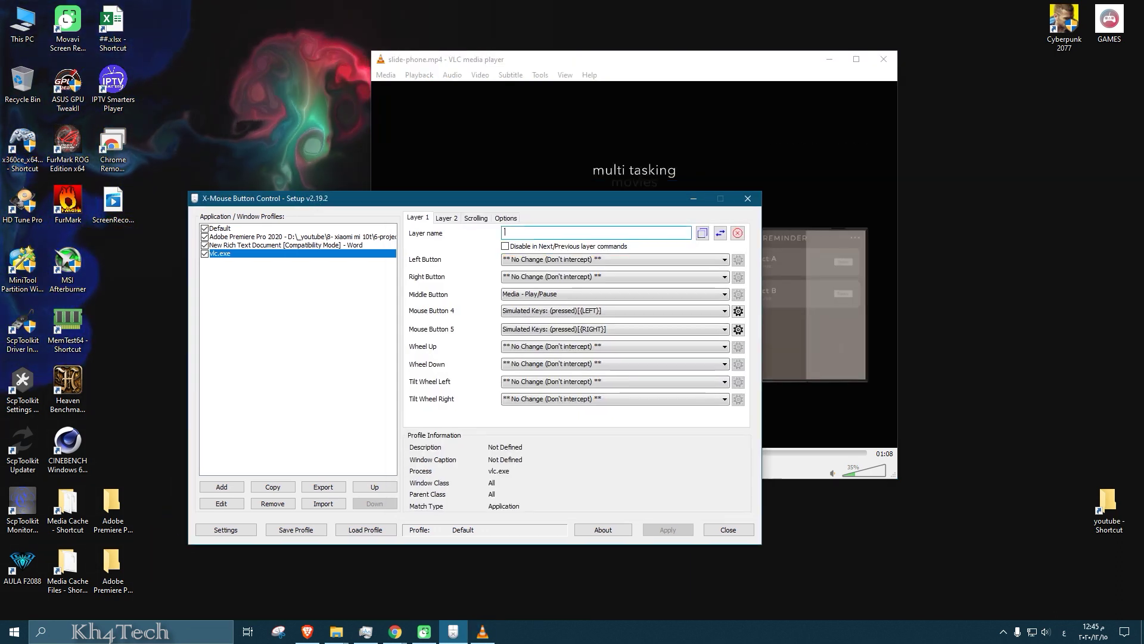
pyautogui.click(292, 237)
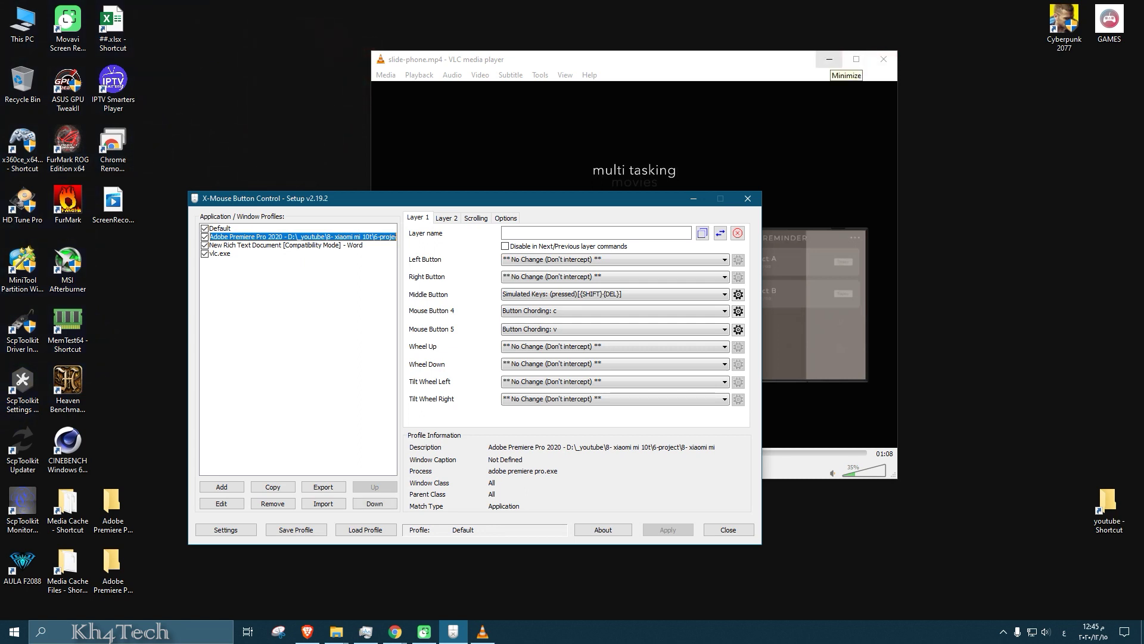
pyautogui.click(15, 631)
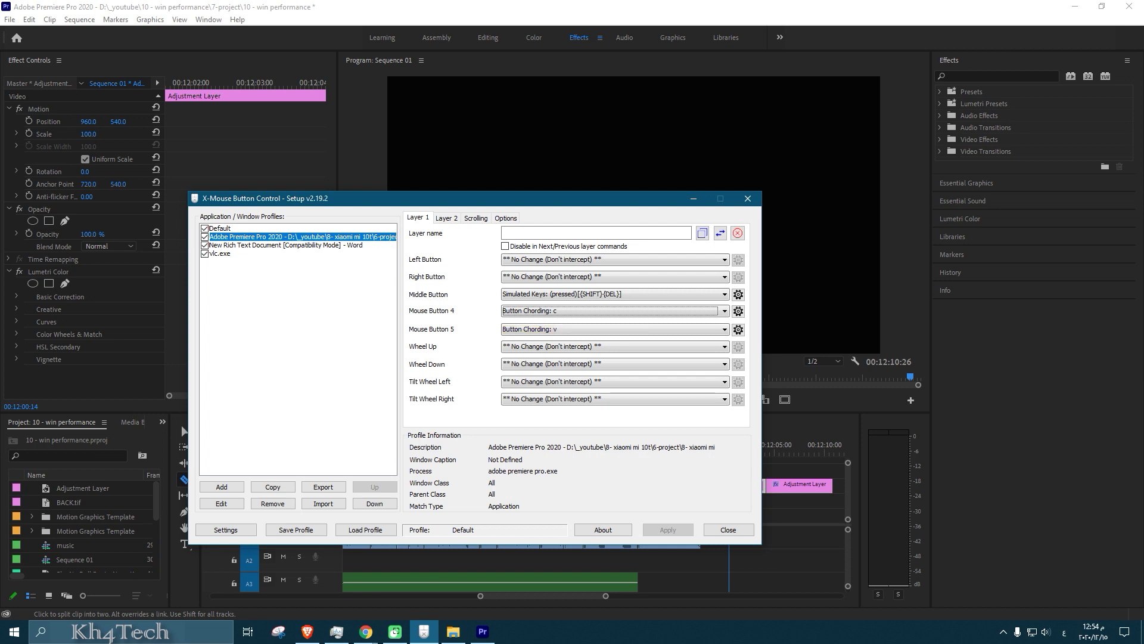
pyautogui.hotkey('alt', 'Tab')
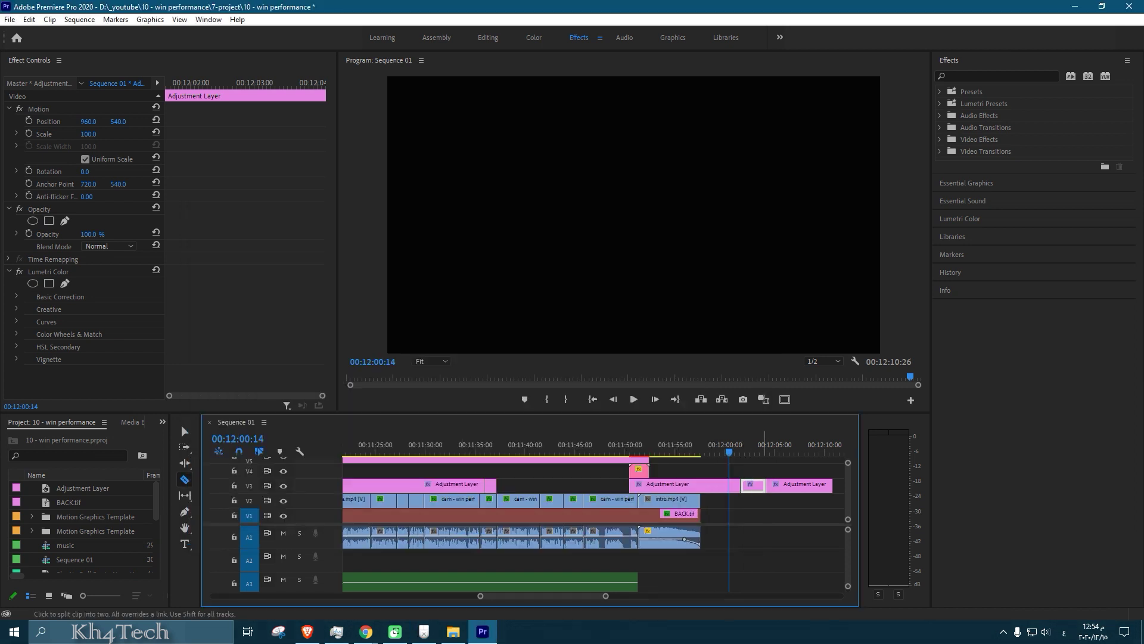
# Activate the Selection tool, delete the selected short Adjustment Layer clip on V3, and undo the deletion
pyautogui.press('v')
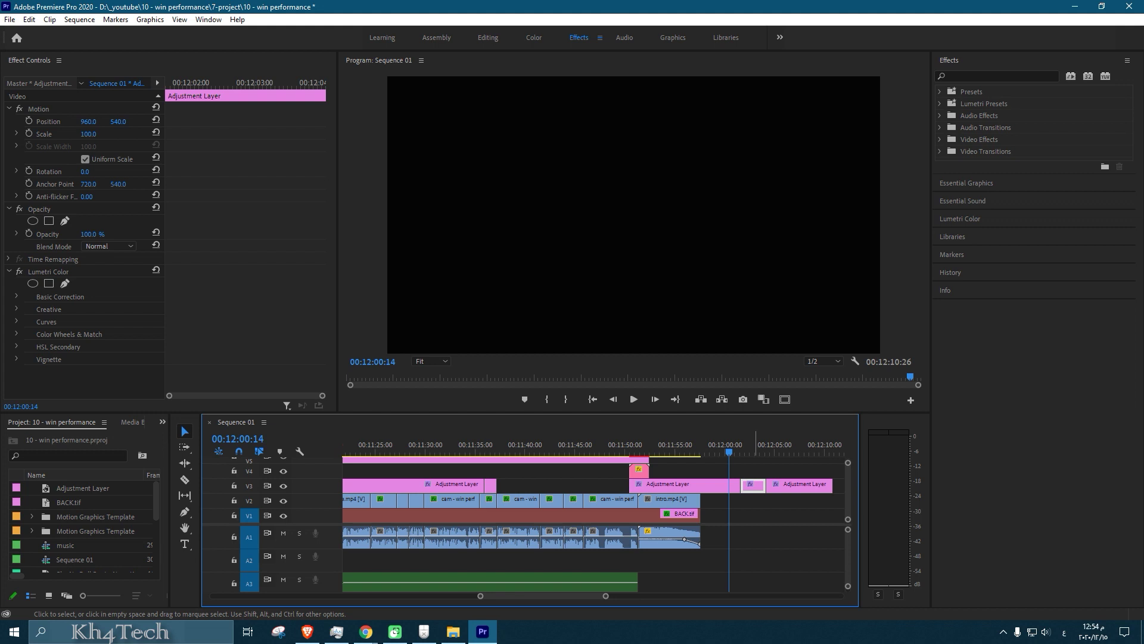
pyautogui.press('Delete')
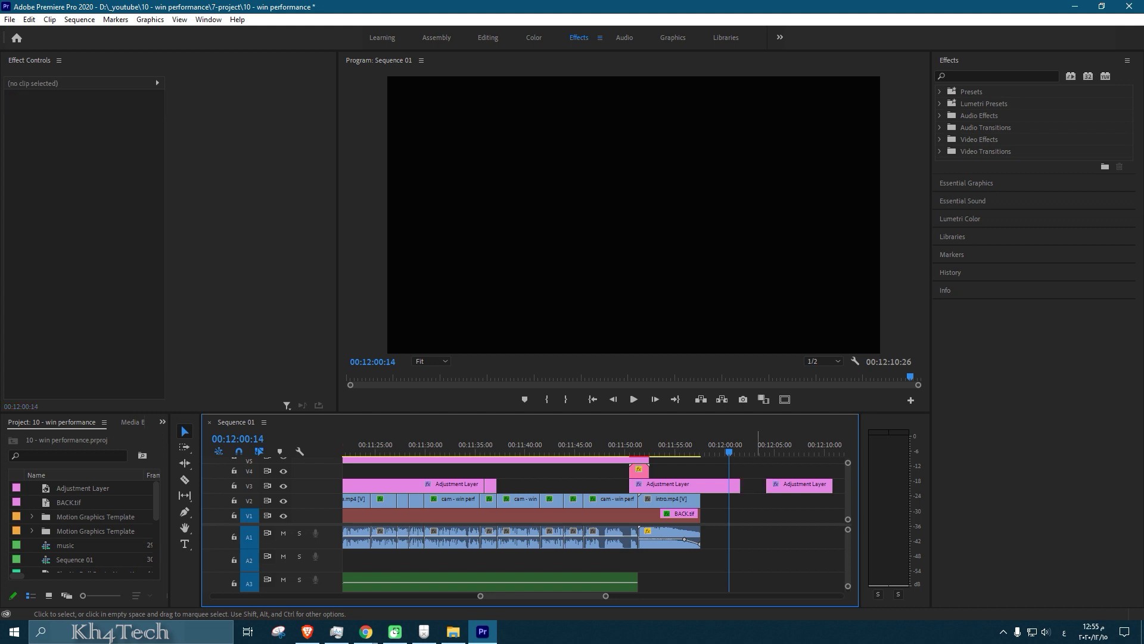
pyautogui.hotkey('ctrl', 'z')
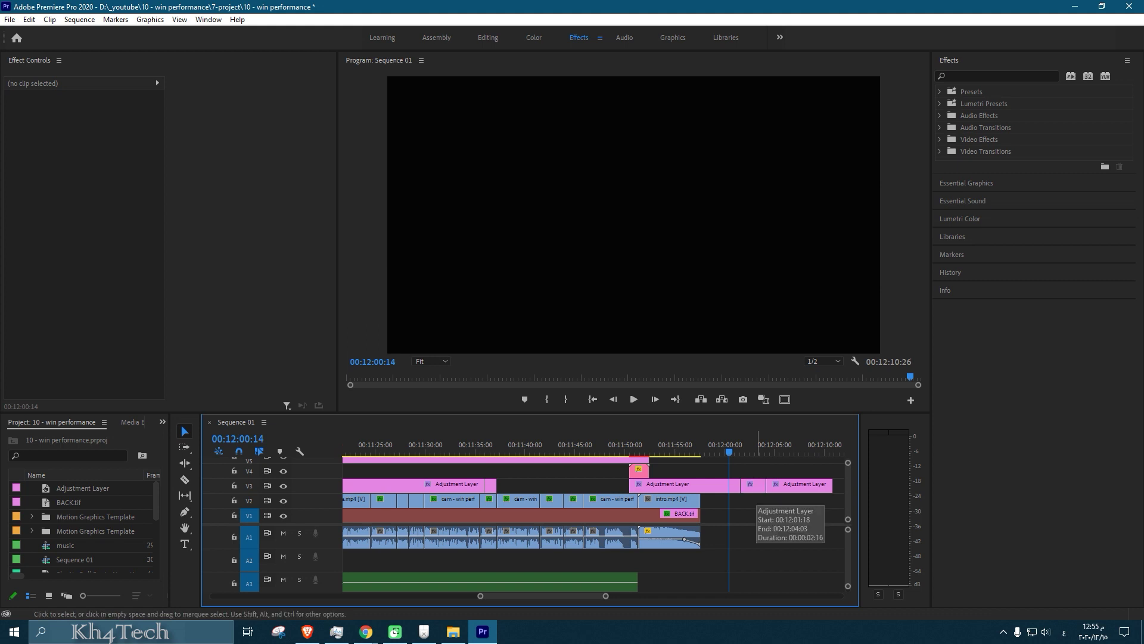
# Ripple-delete the short Adjustment Layer clip on V3 to close the gap, and undo it
pyautogui.click(756, 486)
pyautogui.hotkey('shift', 'Delete')
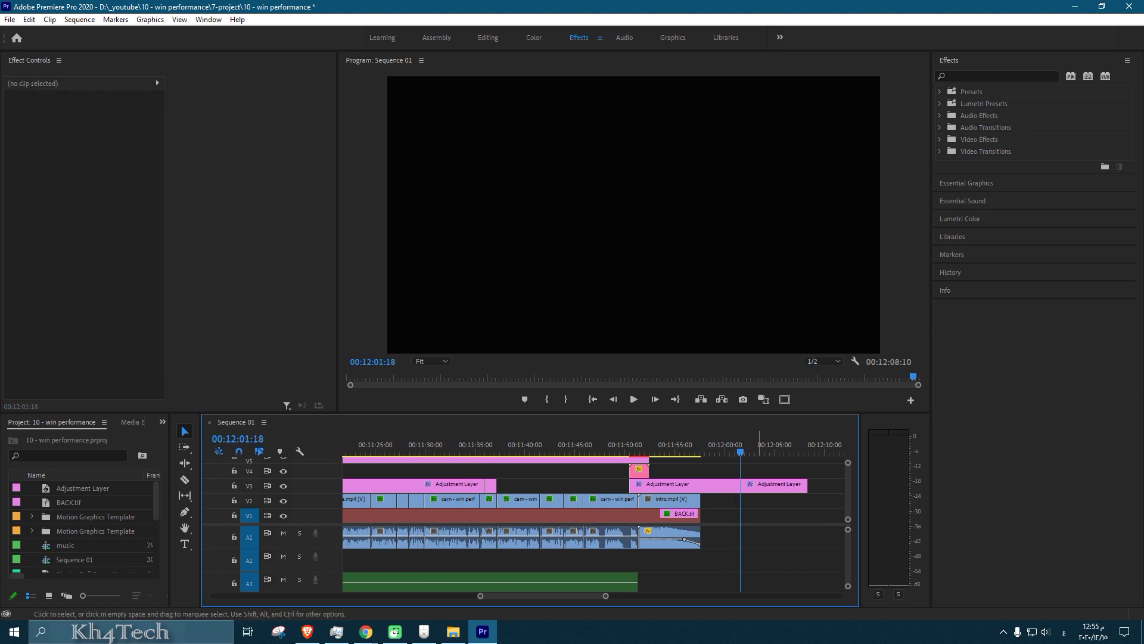
pyautogui.hotkey('ctrl', 'z')
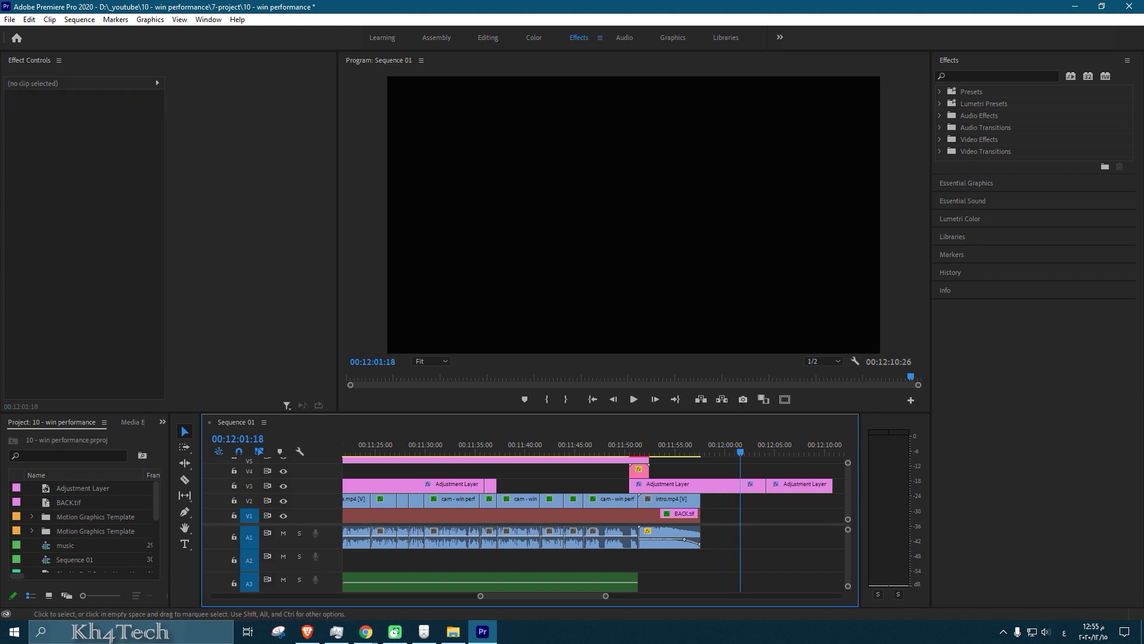
# Switch back to X-Mouse Button Control and review the Middle Button's simulated keystroke settings in the Premiere Pro profile
pyautogui.click(424, 631)
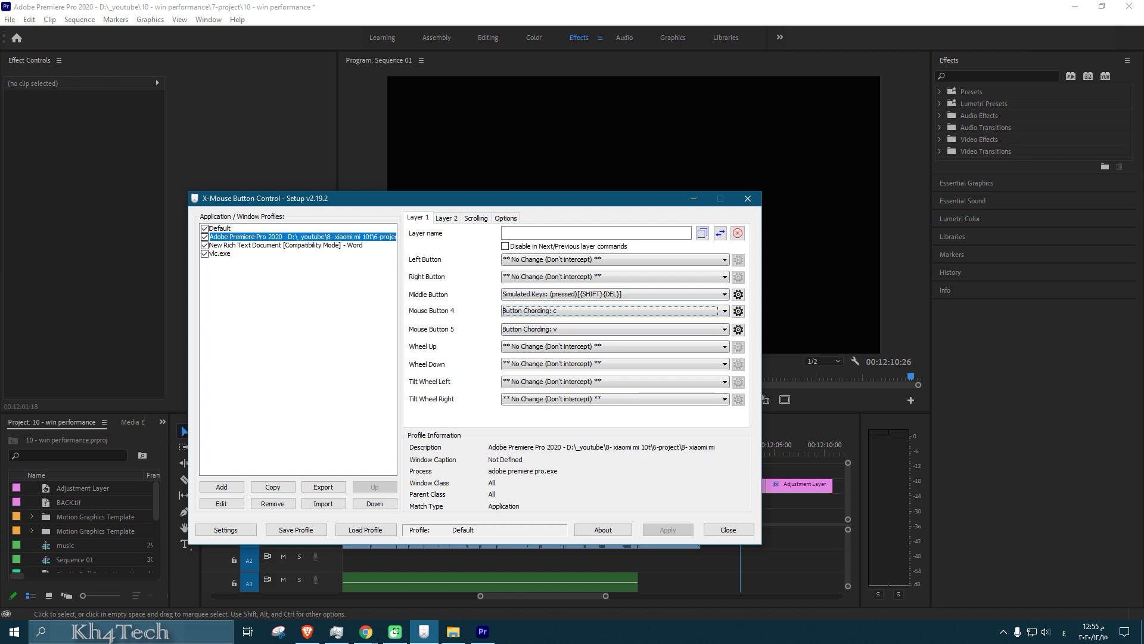
pyautogui.click(740, 295)
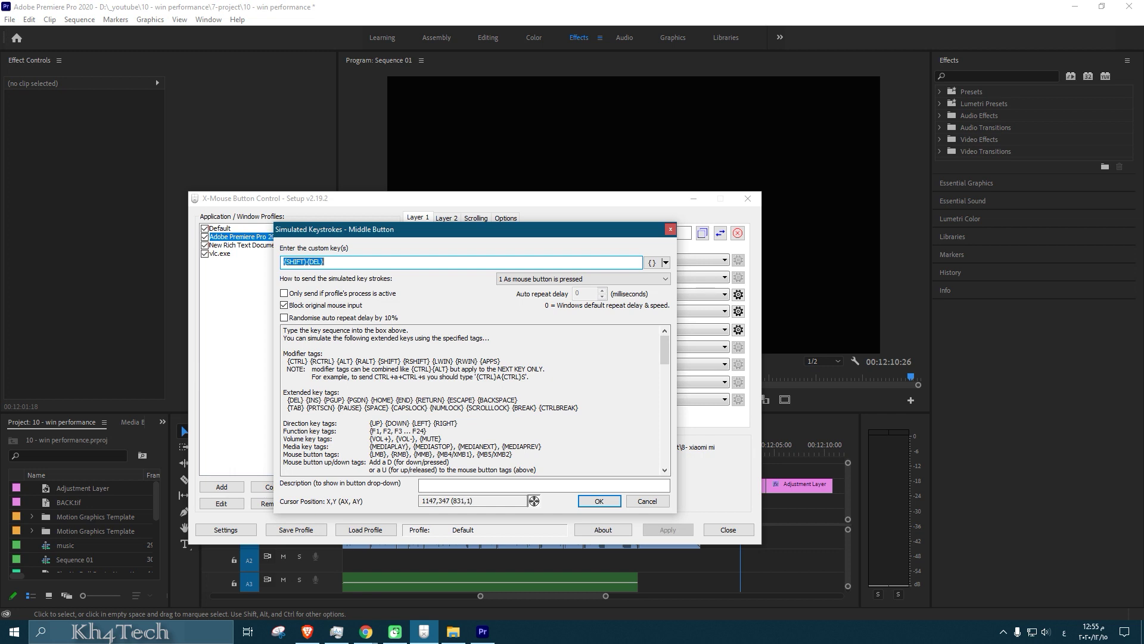
pyautogui.click(598, 500)
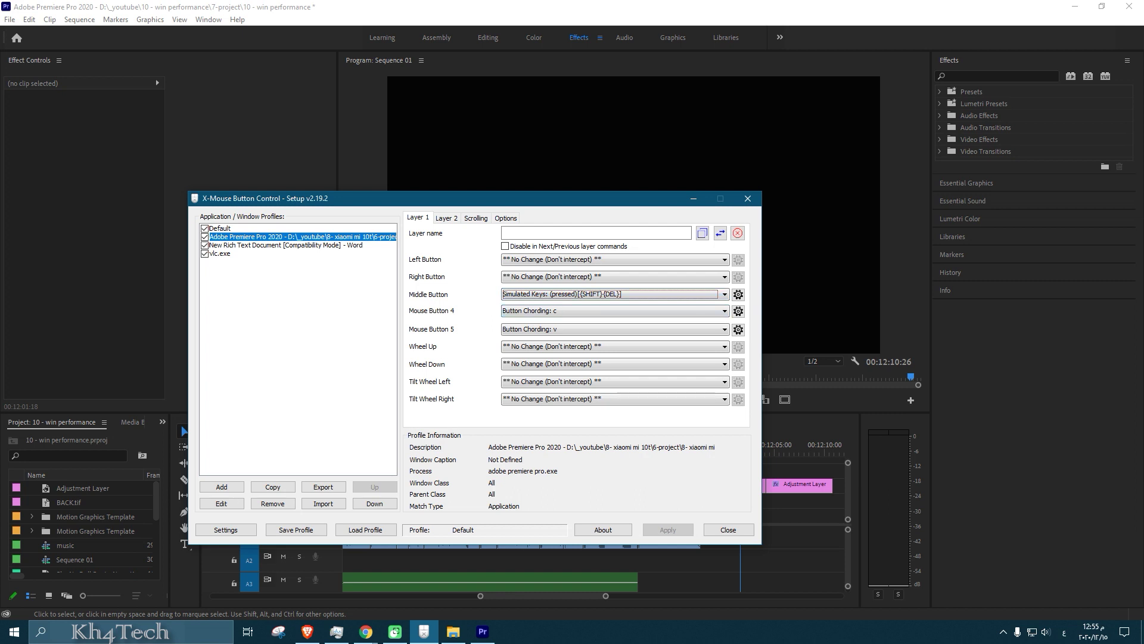
# Rebuild the Middle Button's simulated keystrokes in the Premiere Pro profile from the Shift and Delete tags as {SHIFT}{DEL}, and confirm
pyautogui.click(609, 293)
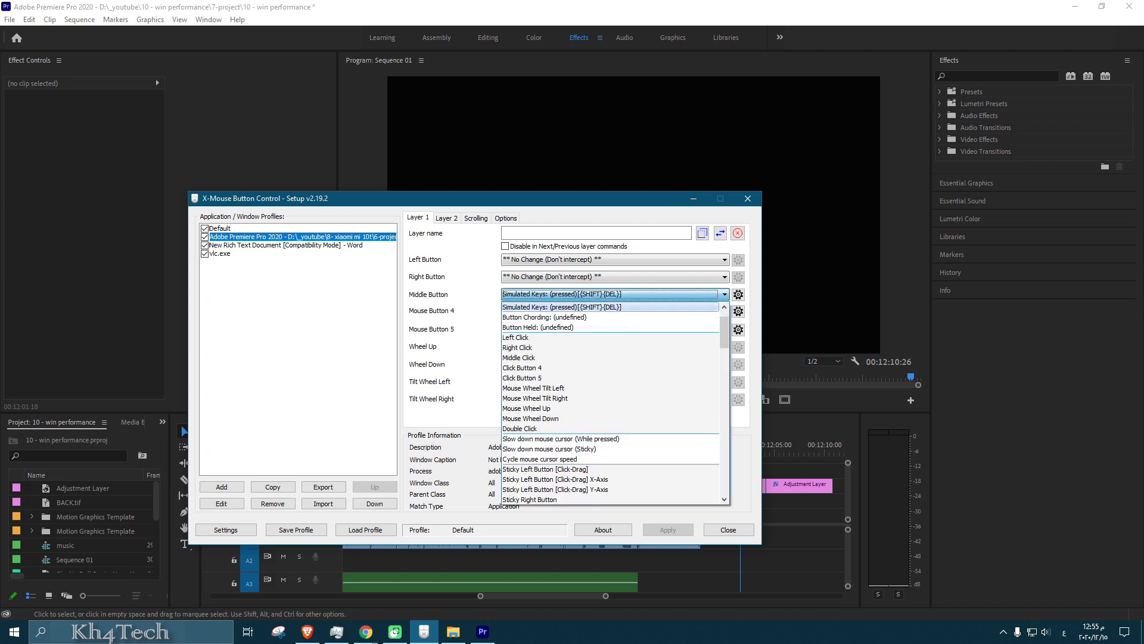
pyautogui.press('Return')
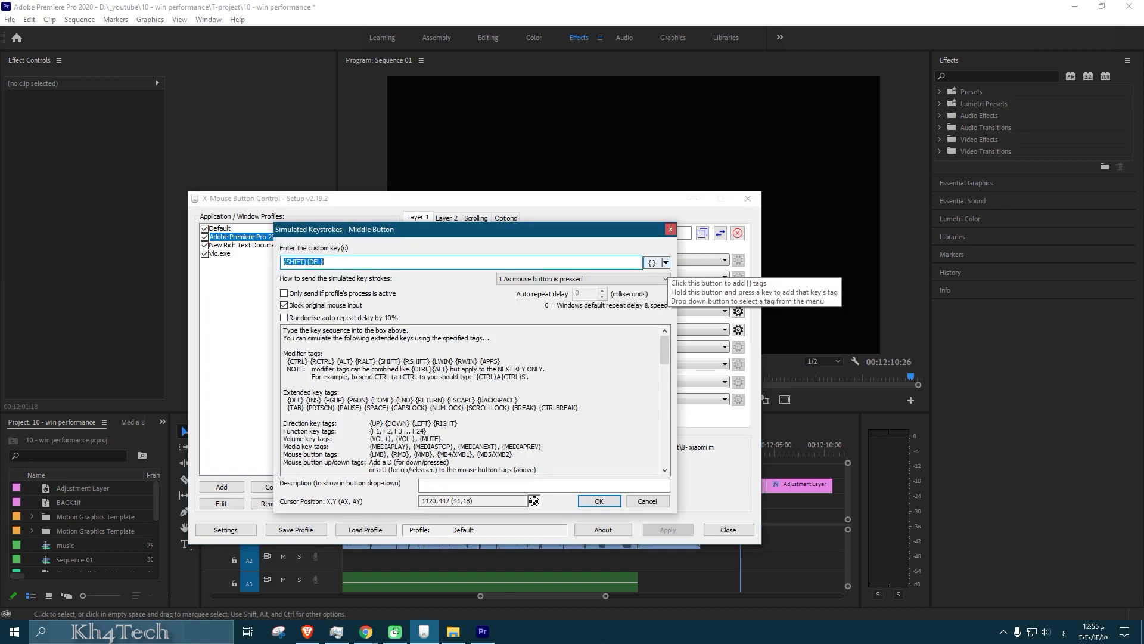
pyautogui.click(668, 267)
pyautogui.press('BackSpace')
pyautogui.moveTo(698, 278)
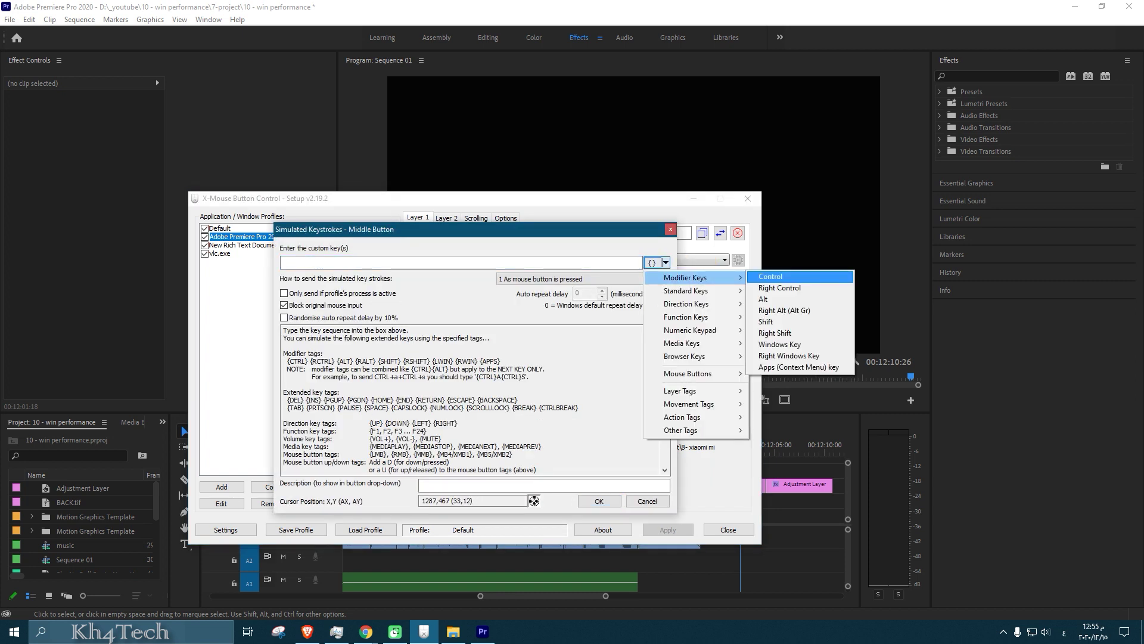
pyautogui.click(766, 322)
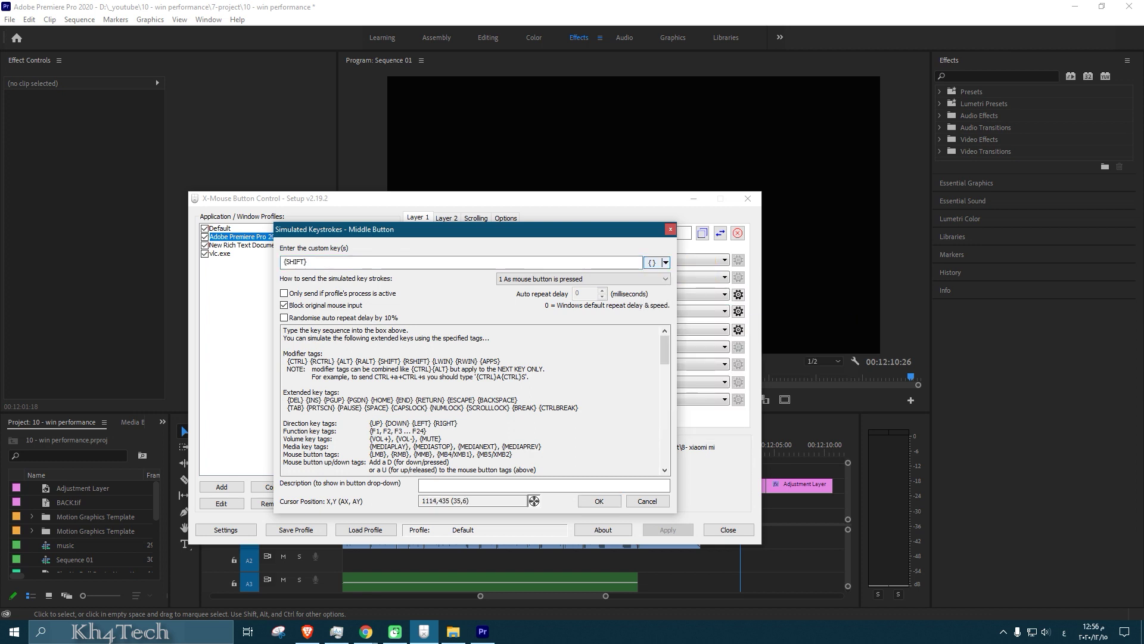
pyautogui.click(665, 262)
pyautogui.moveTo(709, 291)
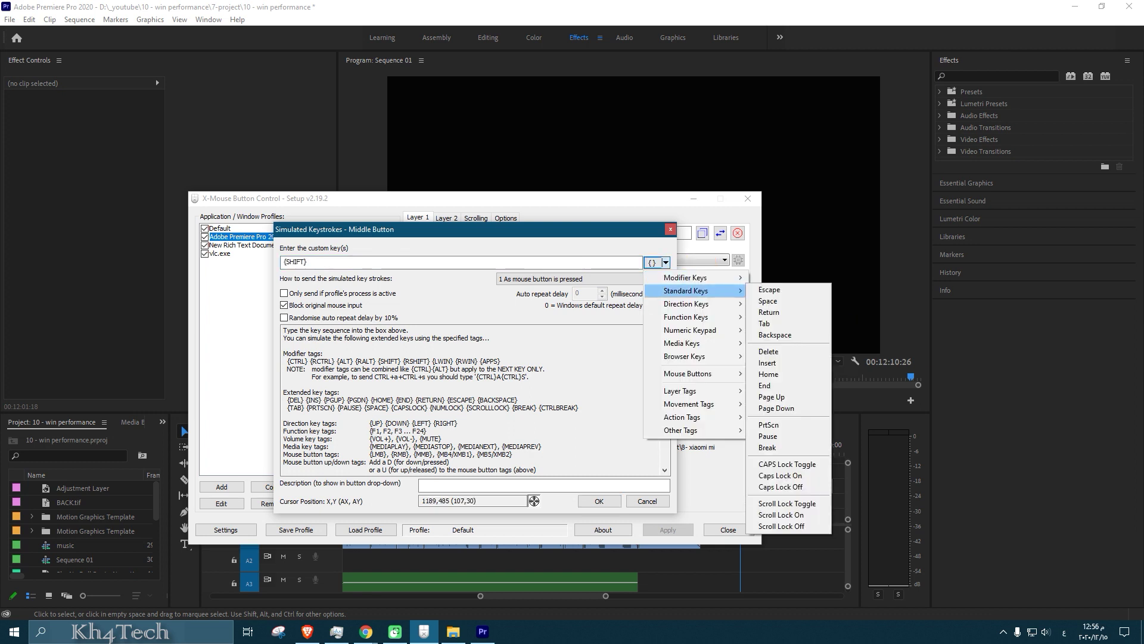
pyautogui.click(768, 351)
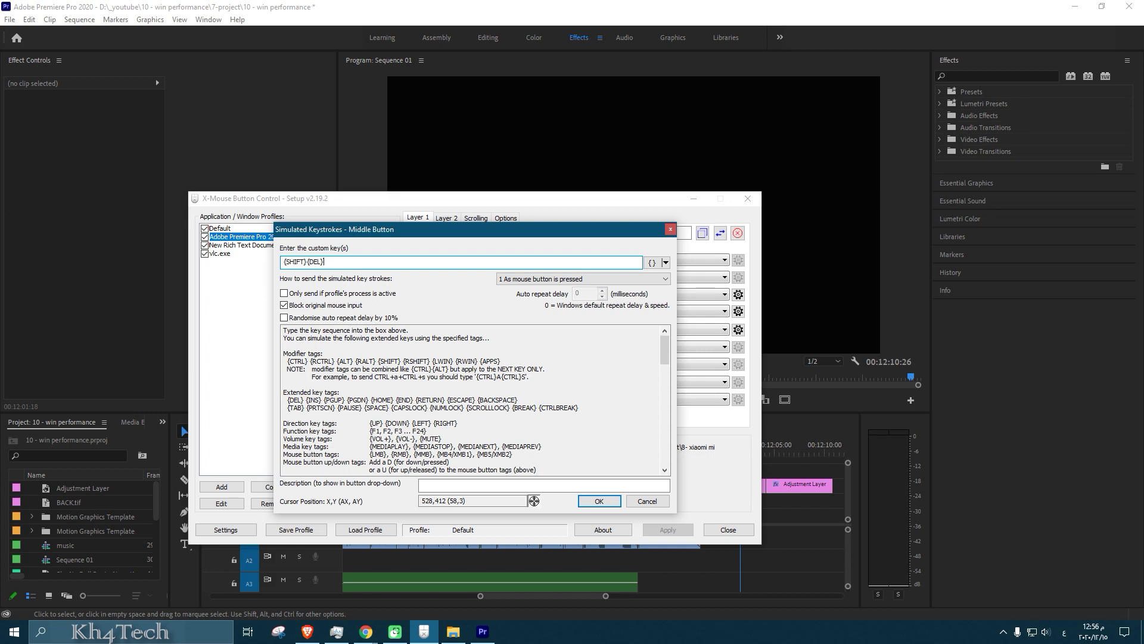
pyautogui.click(599, 500)
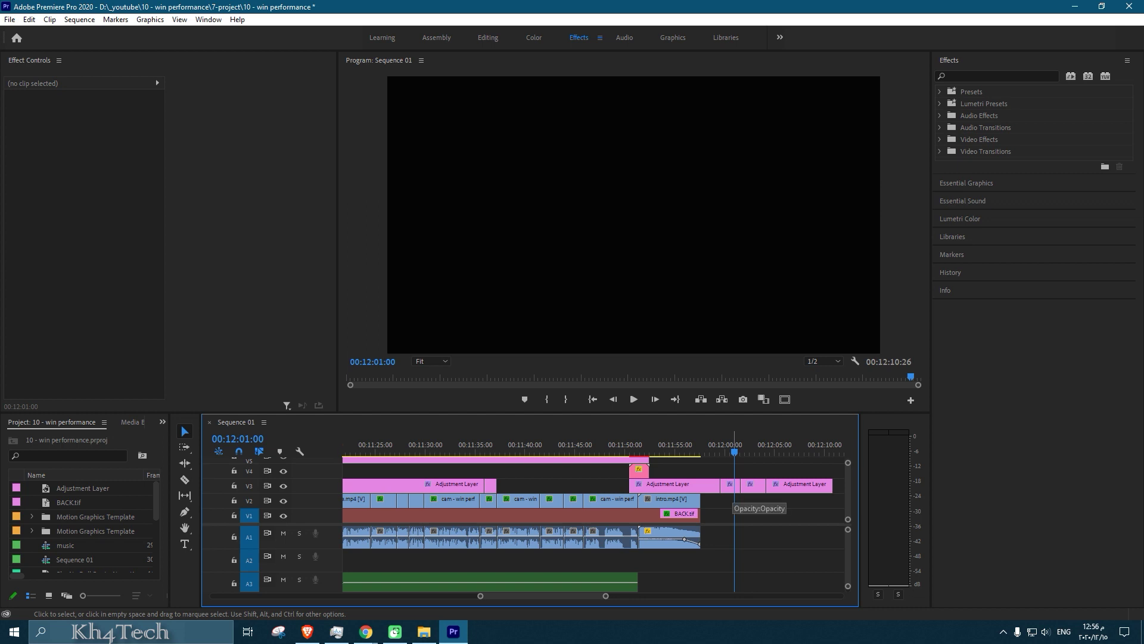
# Ripple-delete the short Adjustment Layer clip at the playhead with the middle mouse button, and close Premiere Pro without saving the project
pyautogui.click(730, 485)
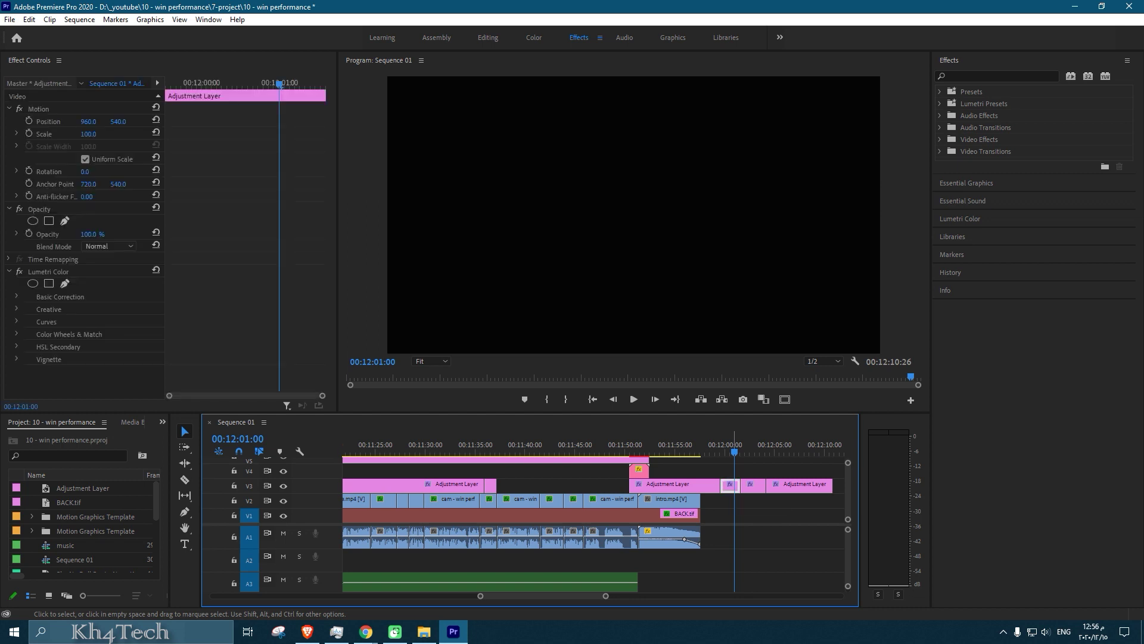
pyautogui.middleClick(730, 488)
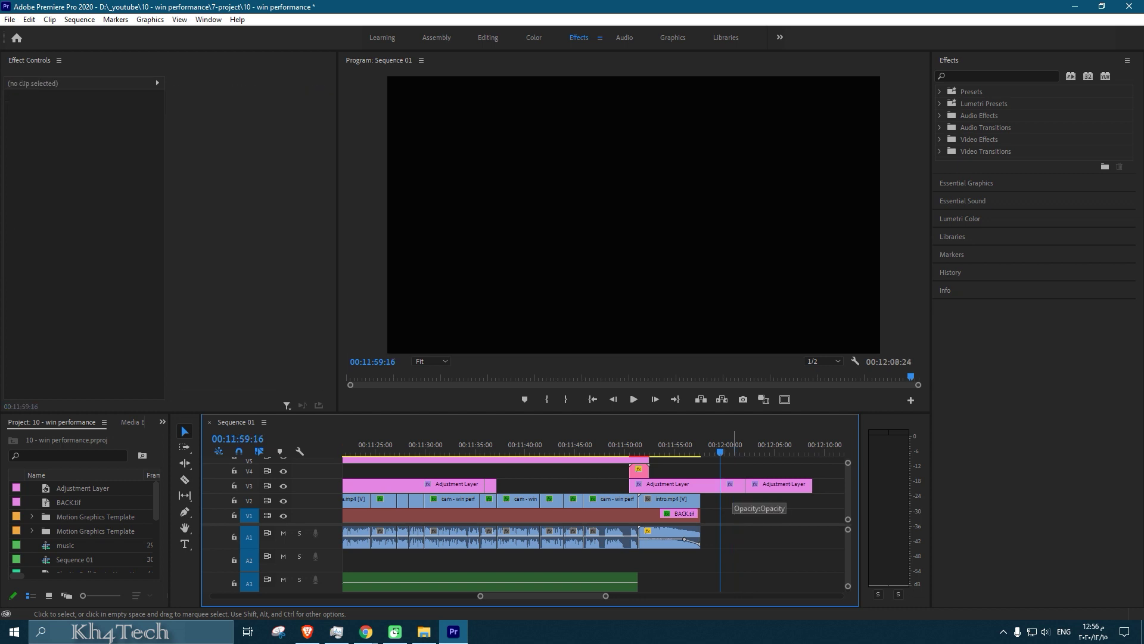
pyautogui.click(1129, 6)
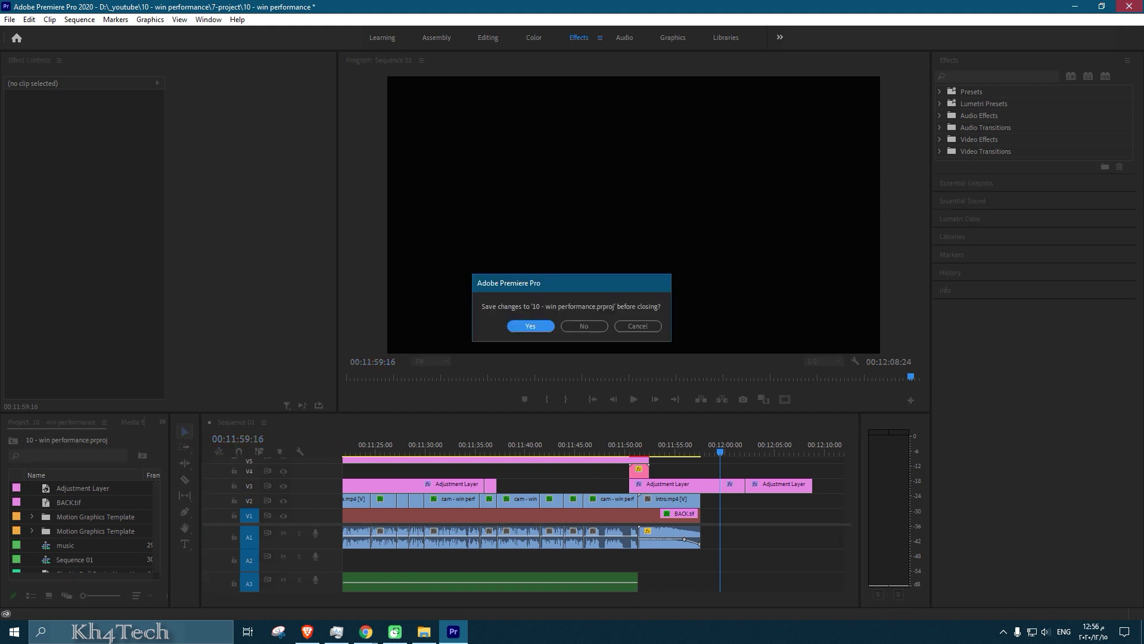
pyautogui.click(584, 326)
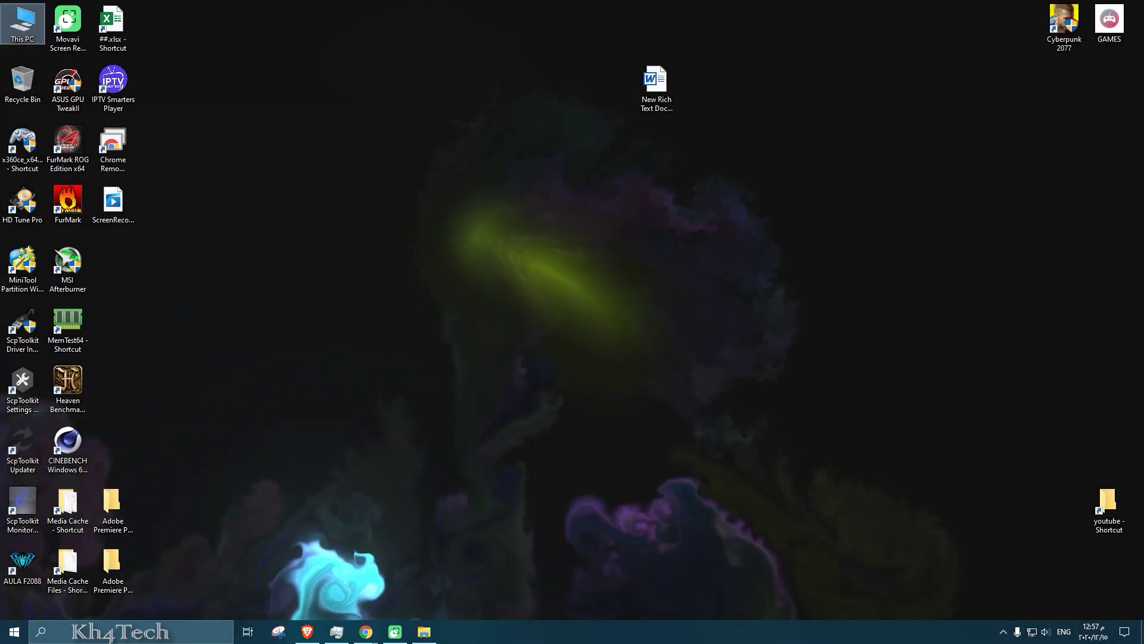